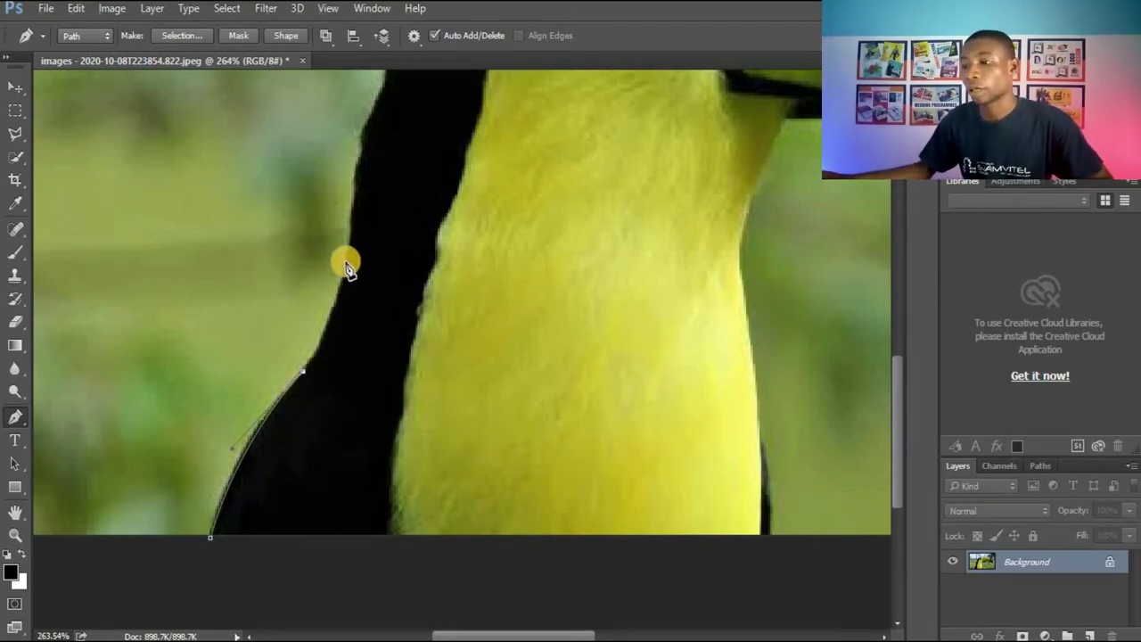
Add a curved anchor point on the black outer edge of the bird's neck and remove its forward handle
drag(352, 214, 357, 111)
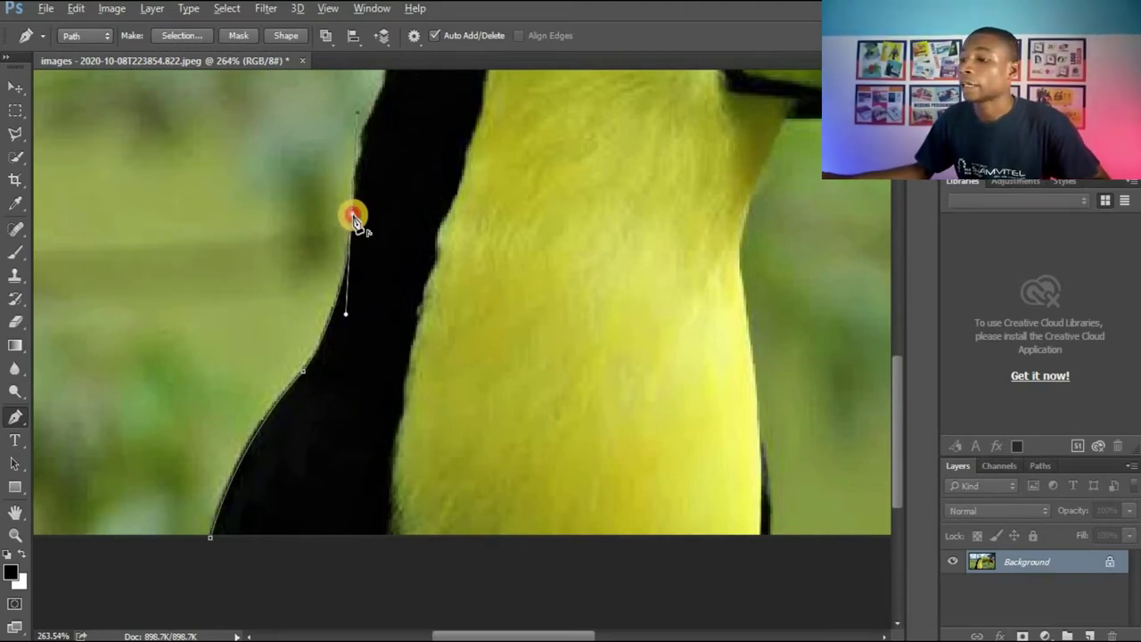
click(352, 214)
click(738, 224)
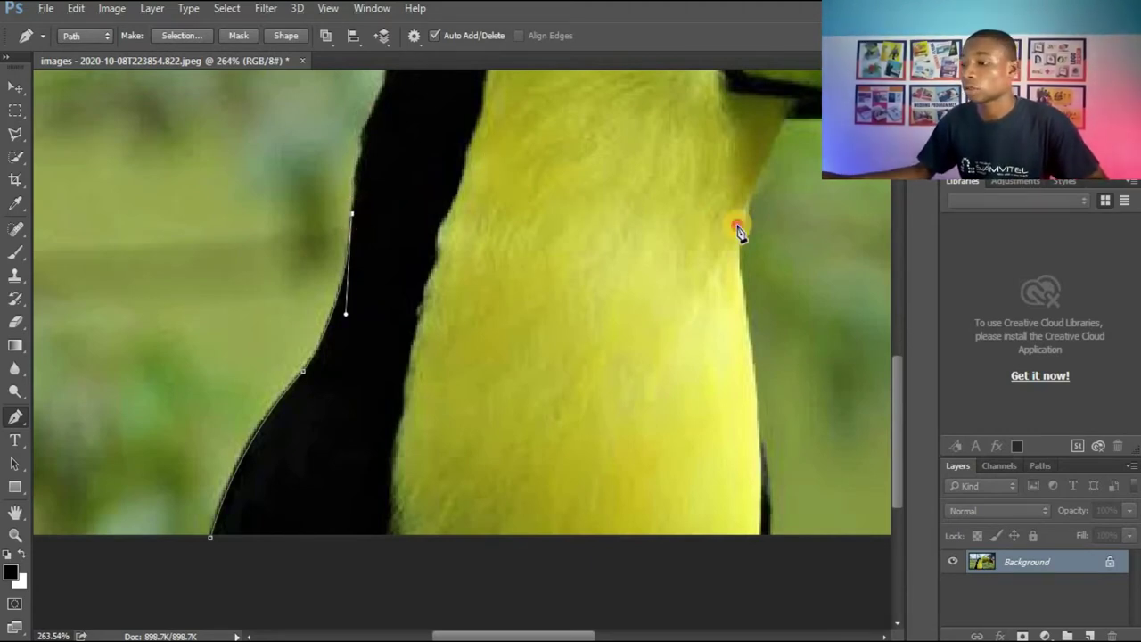
click(722, 345)
click(569, 384)
click(684, 453)
click(802, 357)
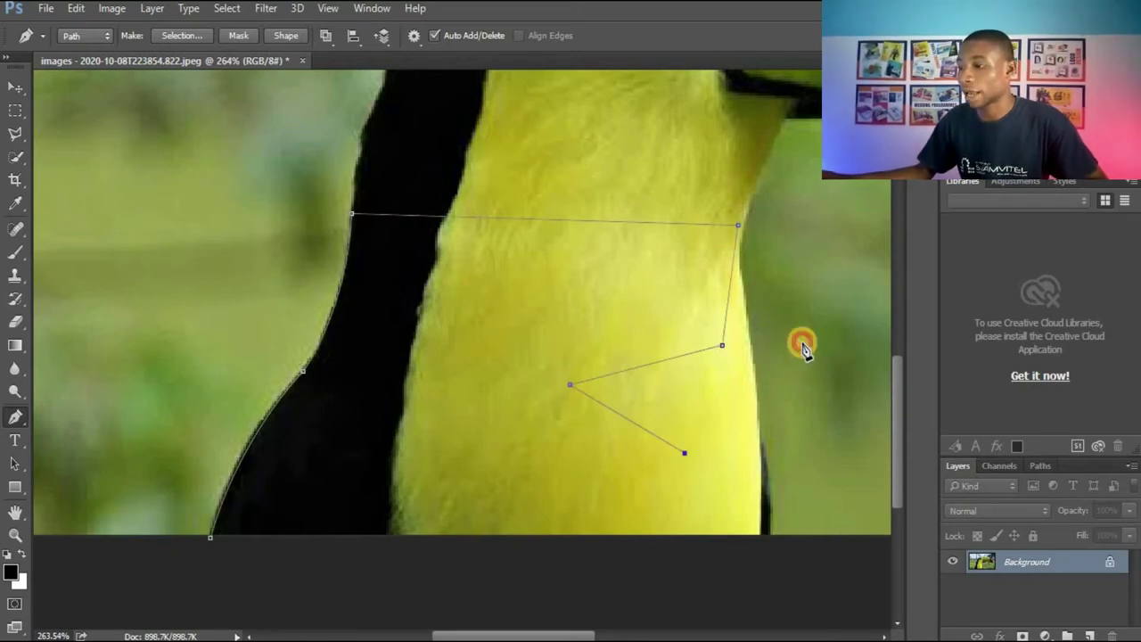
click(791, 256)
click(786, 168)
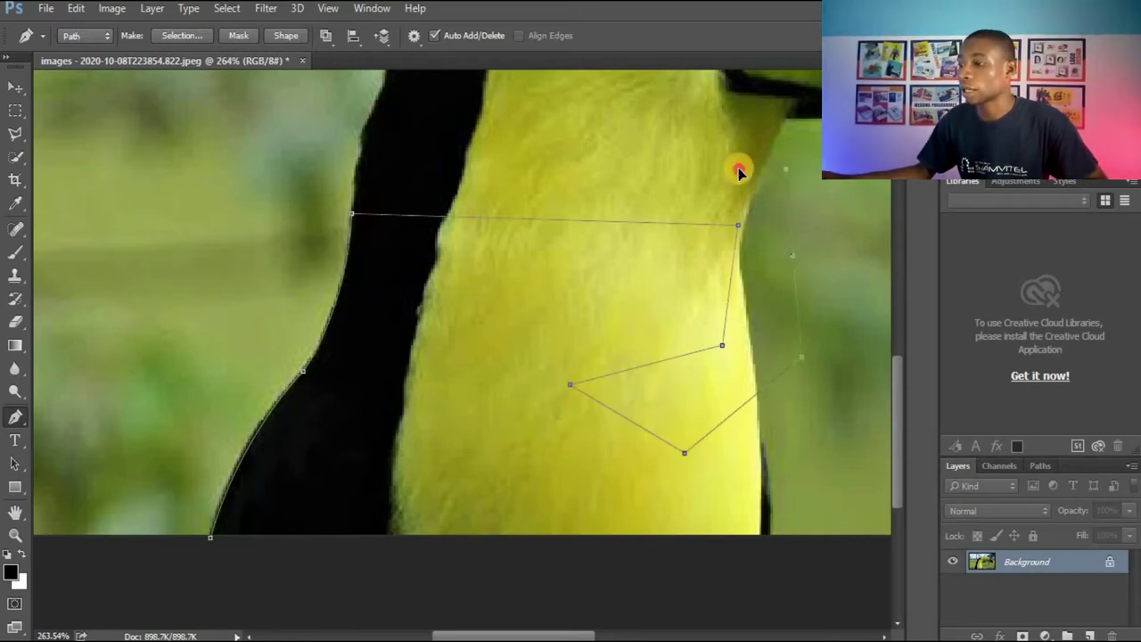
drag(651, 154, 627, 82)
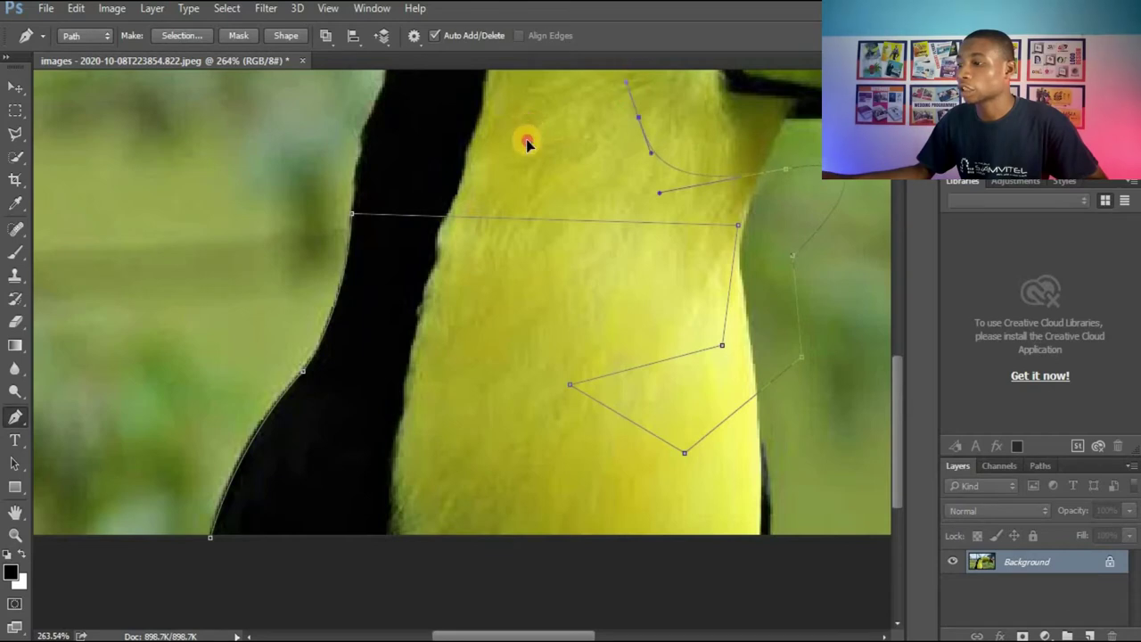
click(524, 174)
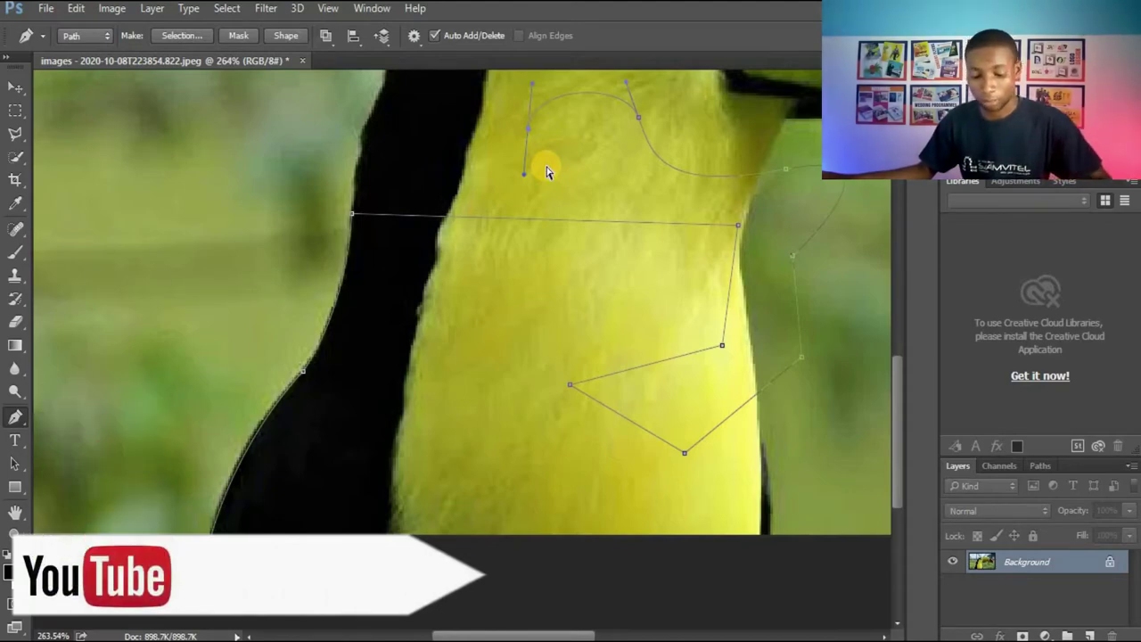
key(ctrl+alt+z)
key(ctrl+alt+z)
key(ctrl+alt+z)
key(ctrl+alt+z)
key(ctrl+alt+z)
key(ctrl+alt+z)
key(ctrl+alt+z)
key(ctrl+alt+z)
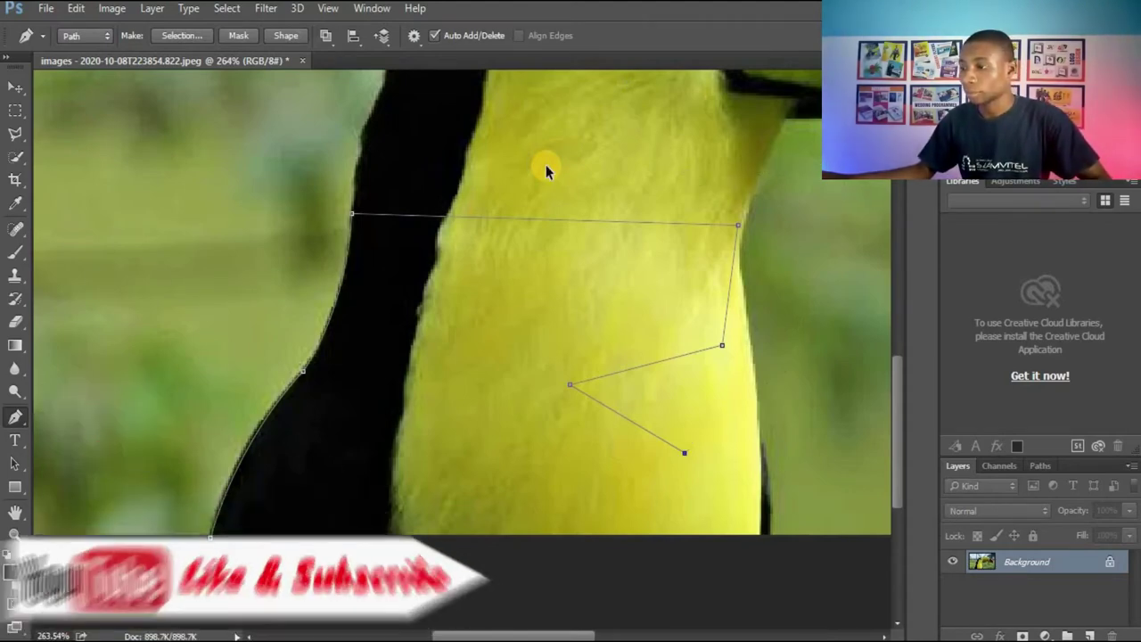
key(ctrl+alt+z)
key(ctrl+alt+z)
key(ctrl+alt+z)
key(ctrl+alt+z)
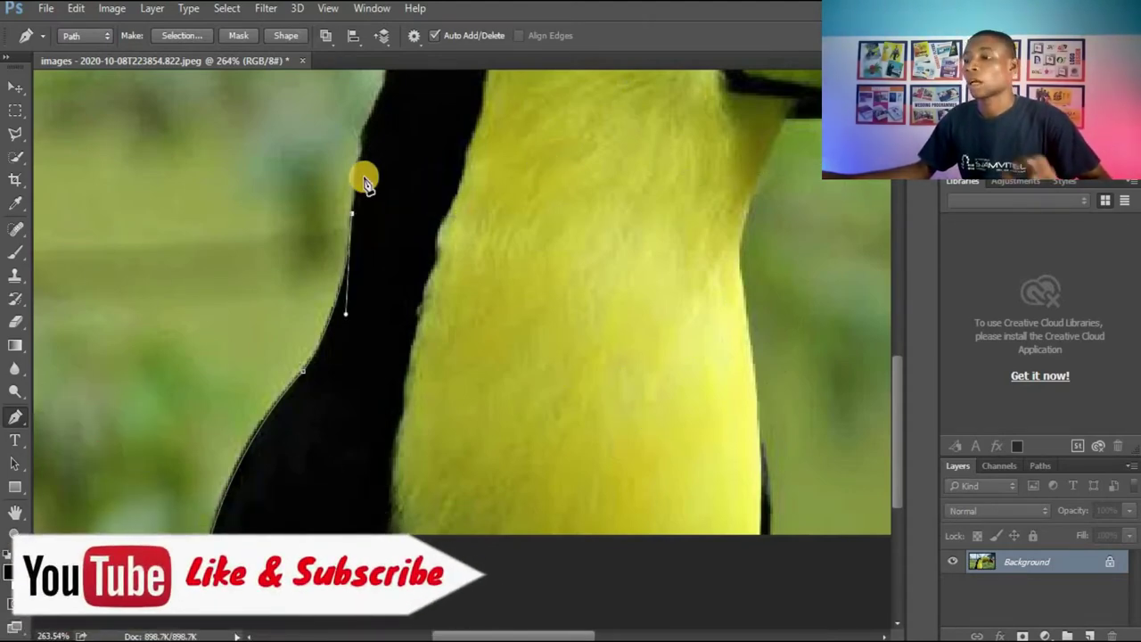
Extend the path up the black edge of the neck with a curved anchor point at the nape
drag(476, 160, 422, 336)
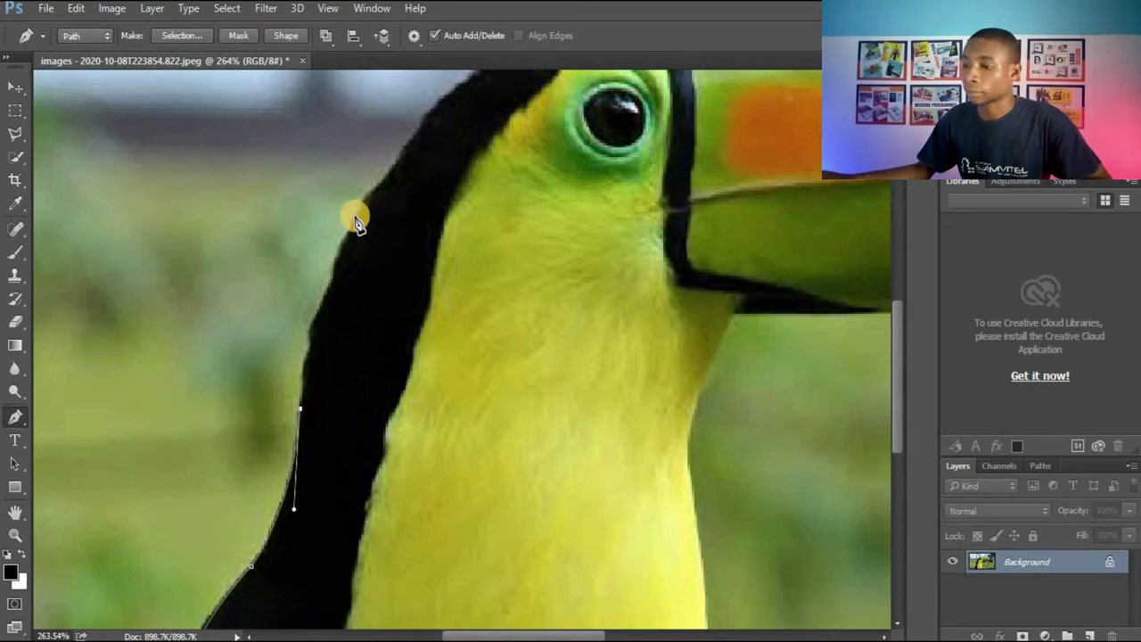
drag(357, 218, 401, 151)
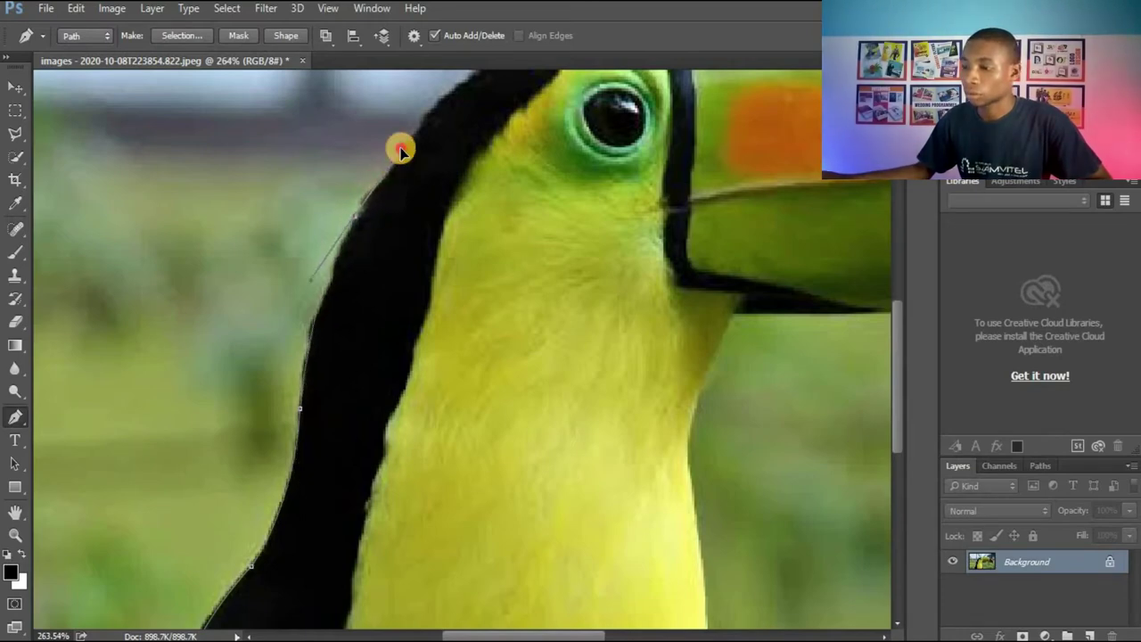
key(ctrl+z)
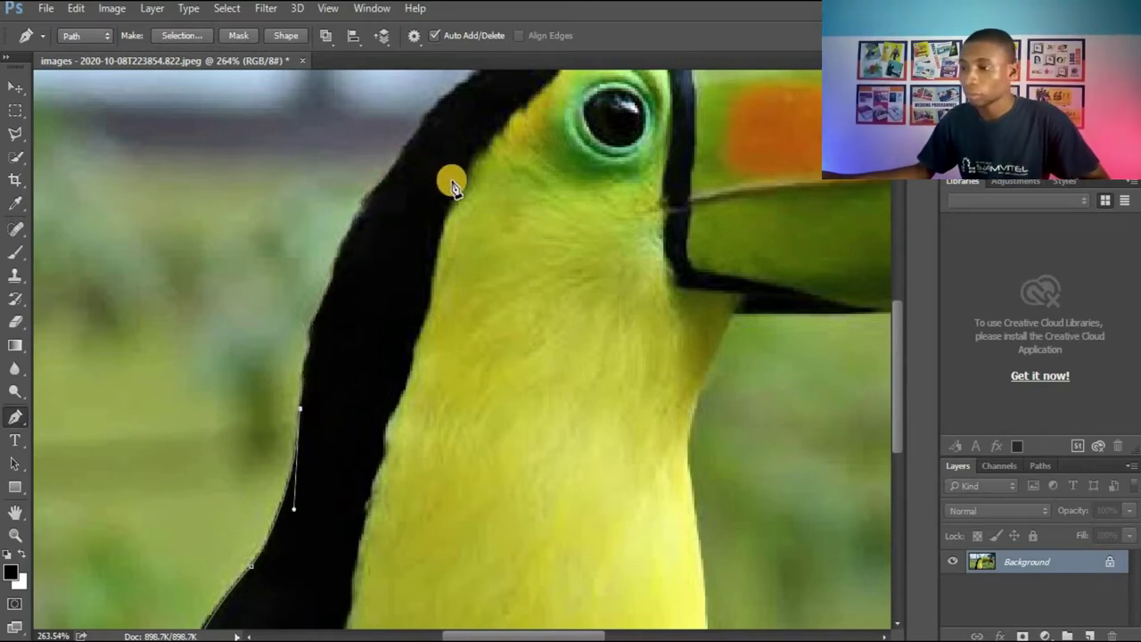
drag(455, 192, 379, 258)
drag(291, 271, 344, 200)
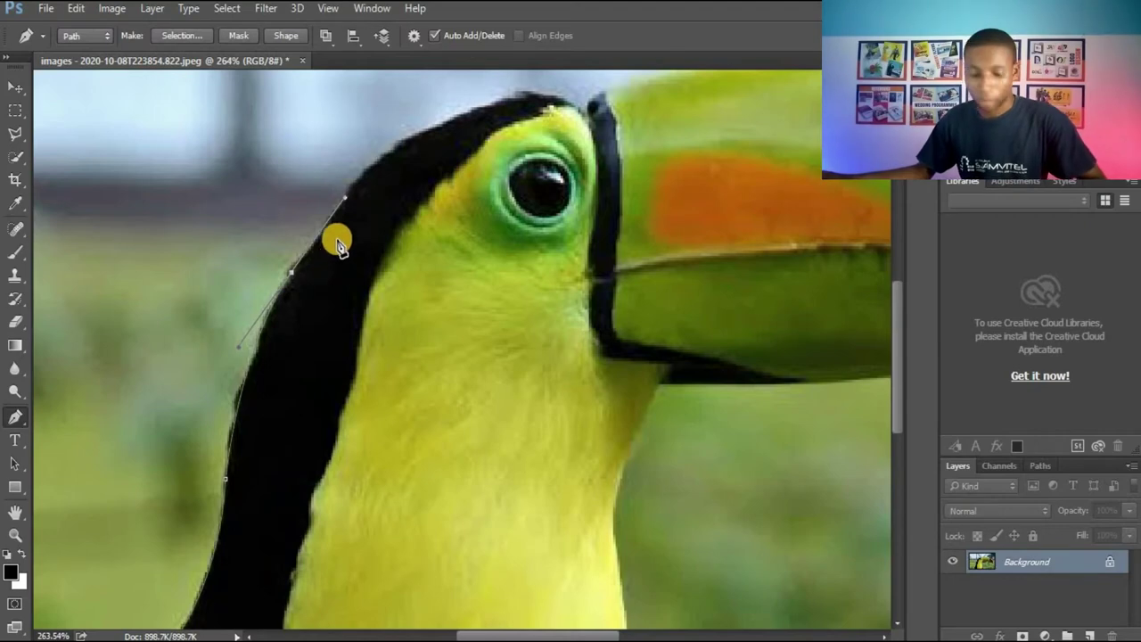
Add a curved anchor point behind the bird's head, fitting the segment to the black edge, and remove its forward handle
scroll(336, 237, up, 5)
scroll(299, 275, down, 2)
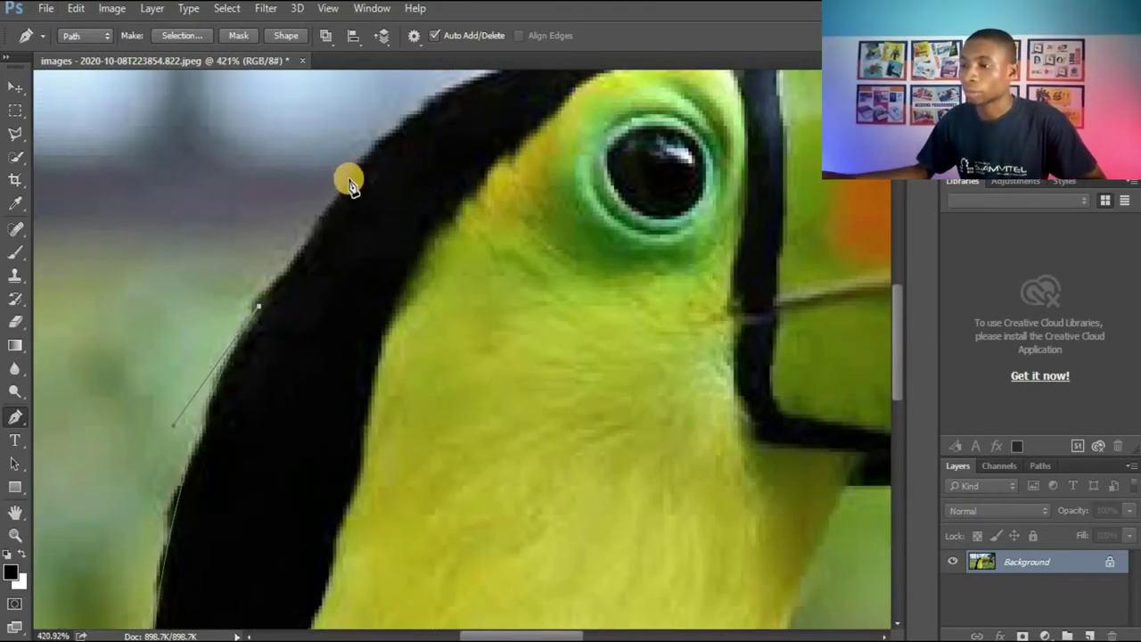
drag(350, 181, 384, 124)
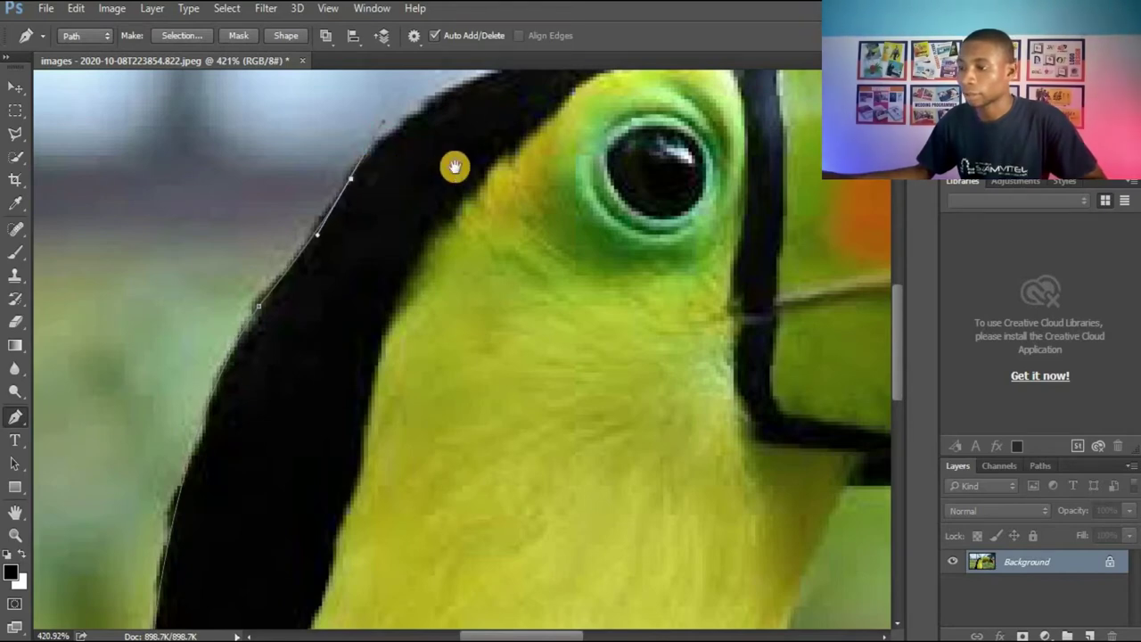
drag(352, 247, 207, 382)
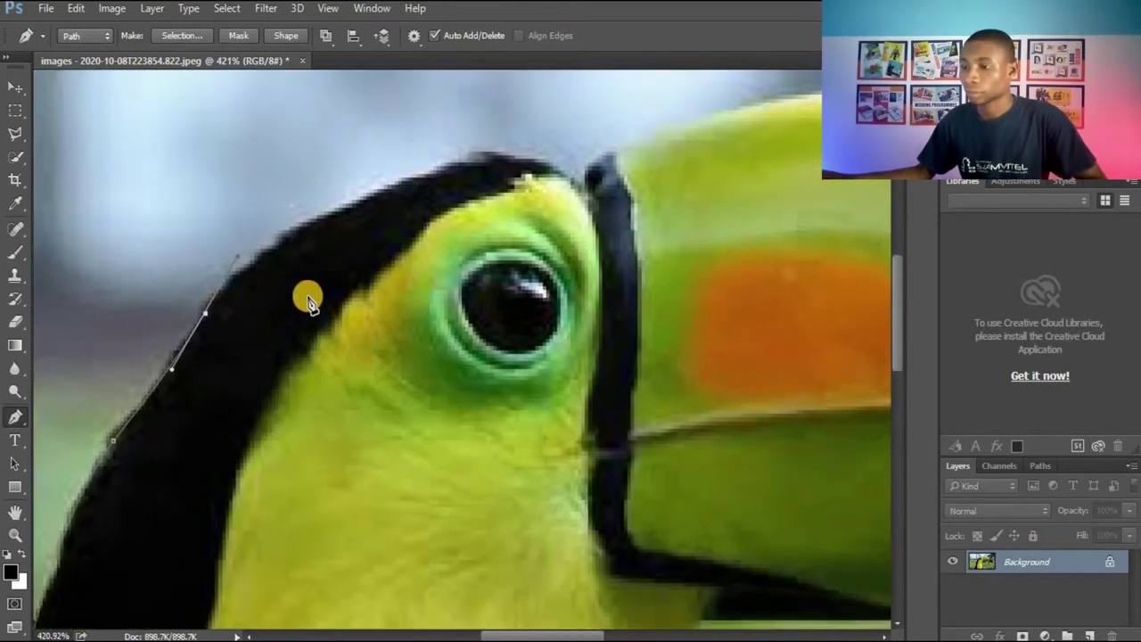
alt+click(206, 317)
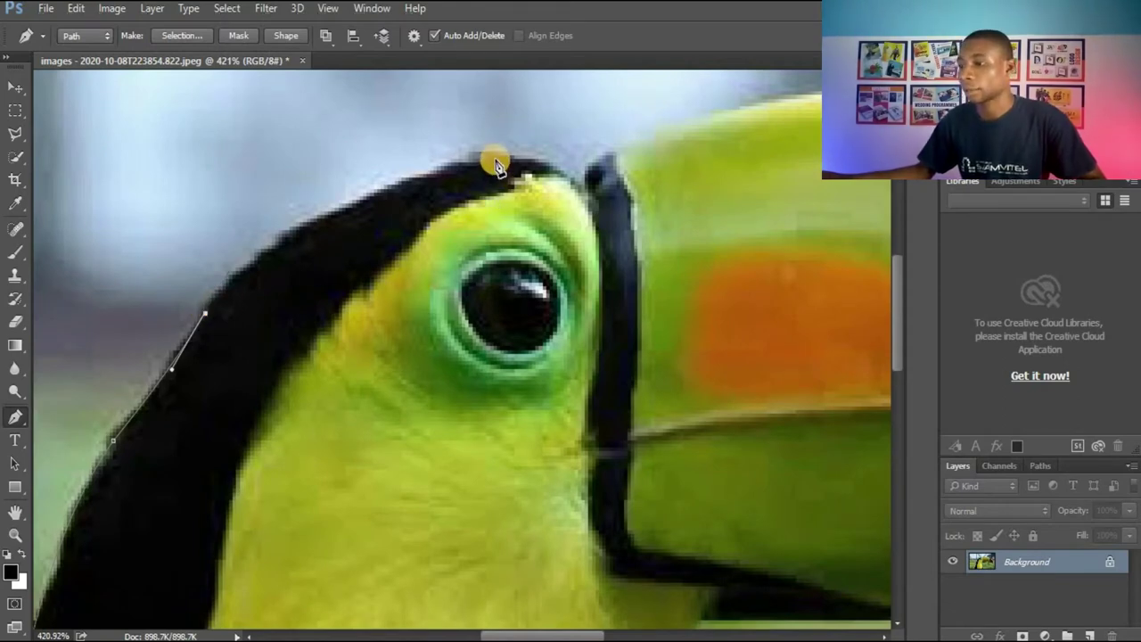
Curve the path over the back of the head to the crown and remove the crown point's forward handle
drag(497, 160, 711, 125)
key(space)
drag(590, 232, 326, 222)
click(221, 163)
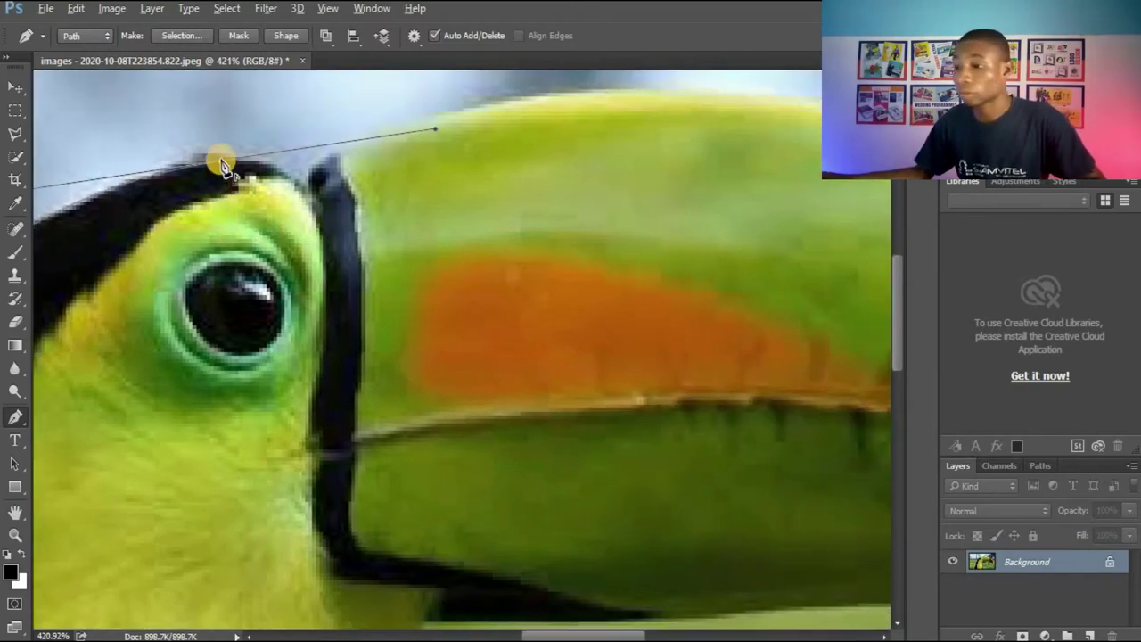
alt+click(222, 162)
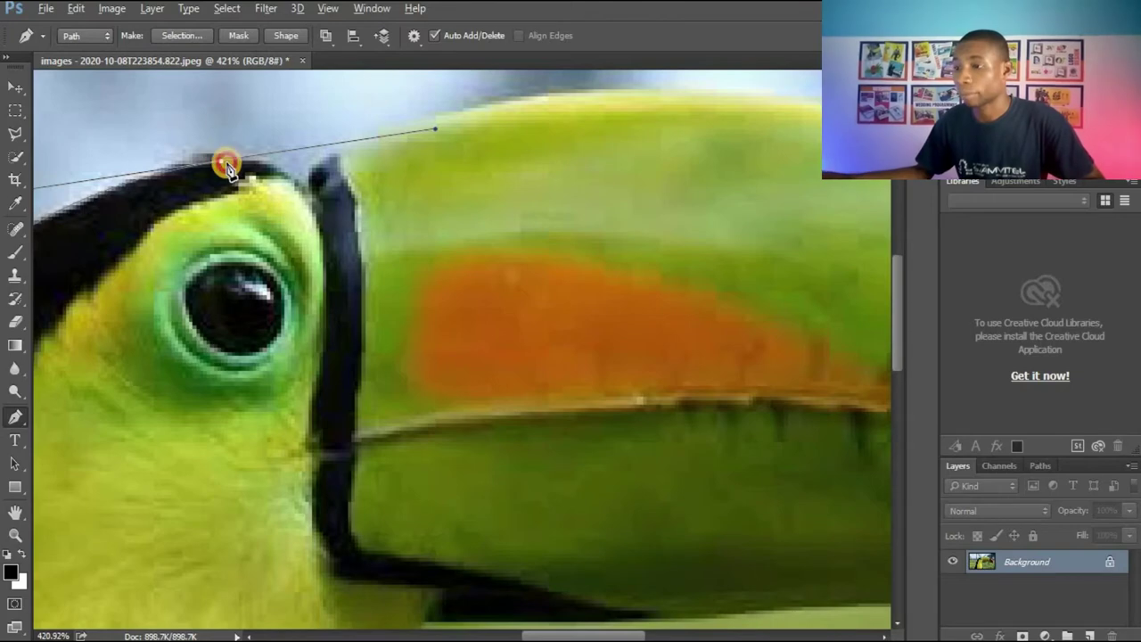
Trace the path through the notch between head and beak onto the beak's upper edge, removing the last point's forward handle
click(323, 198)
drag(353, 214, 323, 176)
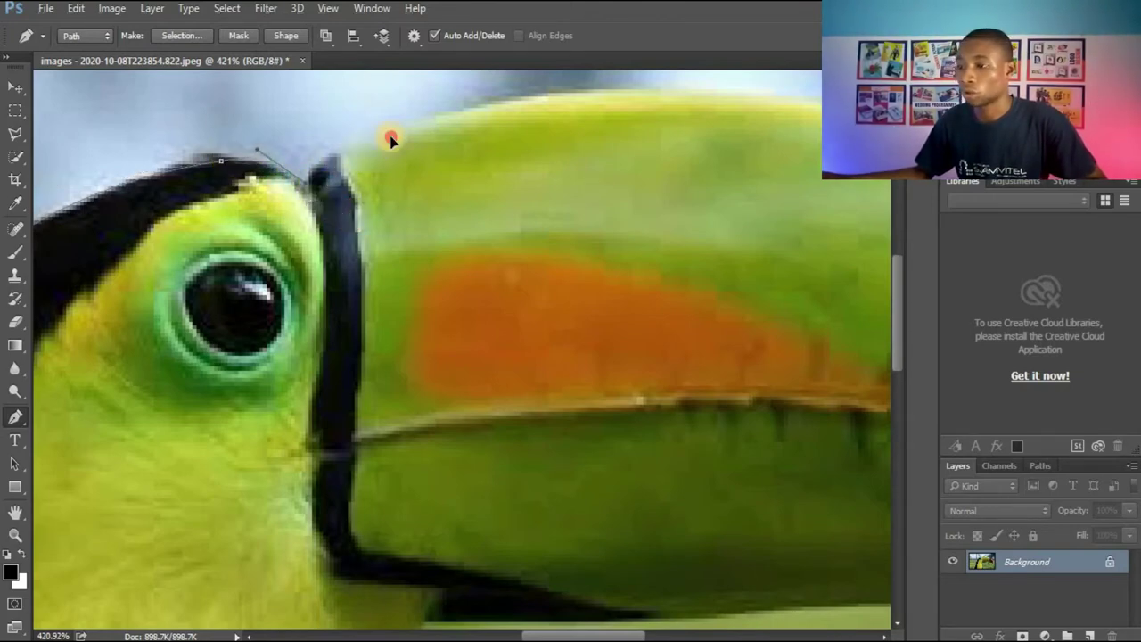
click(464, 118)
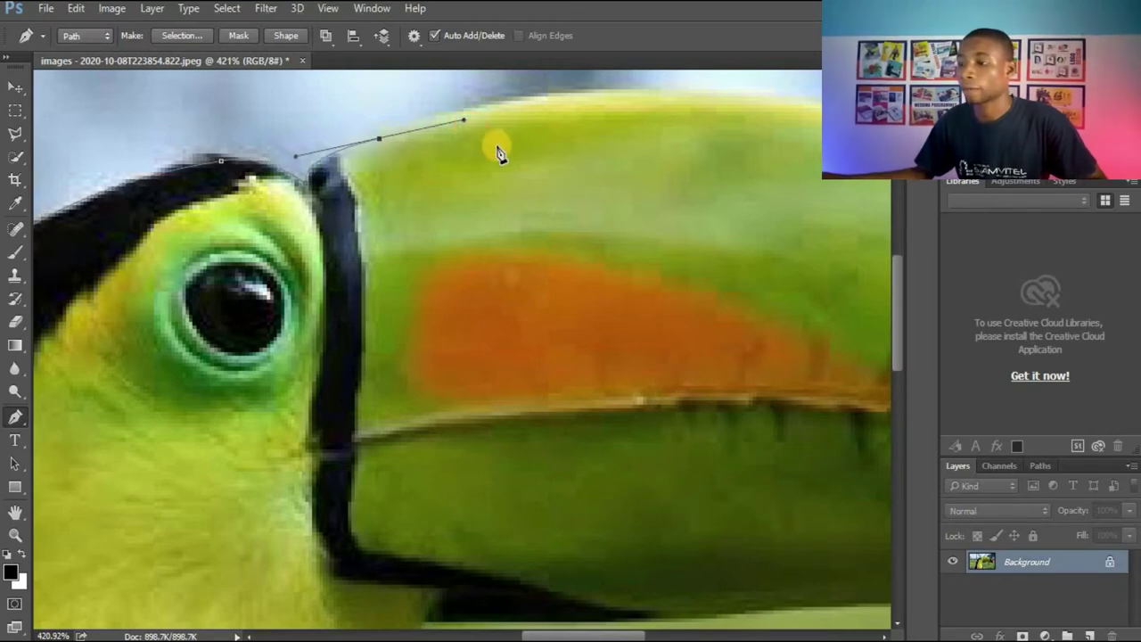
drag(400, 176, 395, 194)
key(ctrl+z)
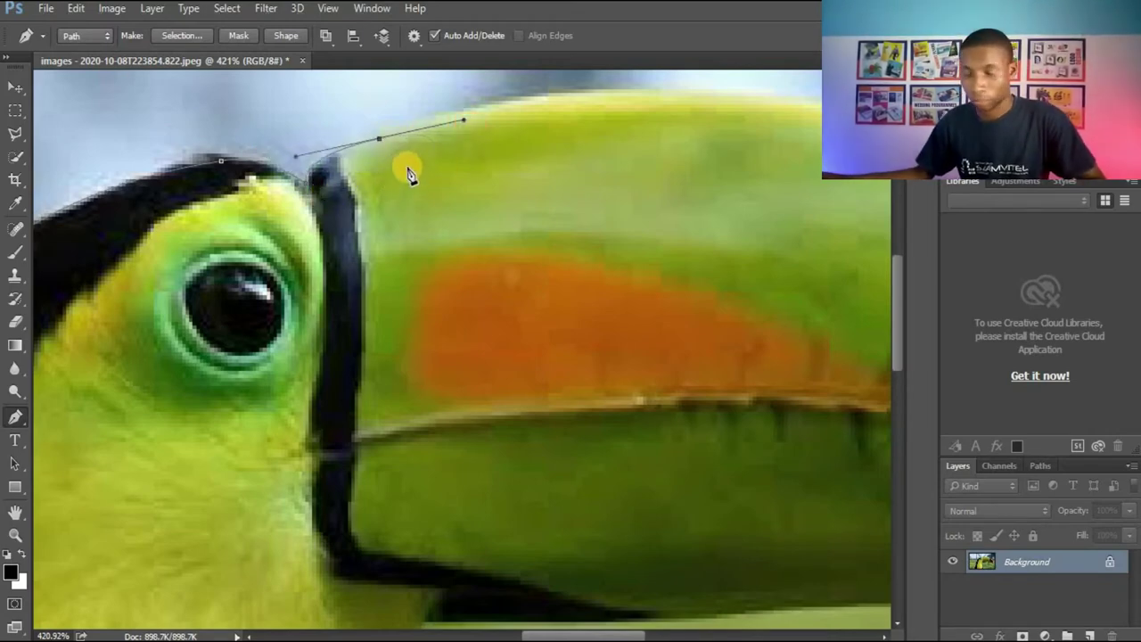
drag(481, 158, 338, 179)
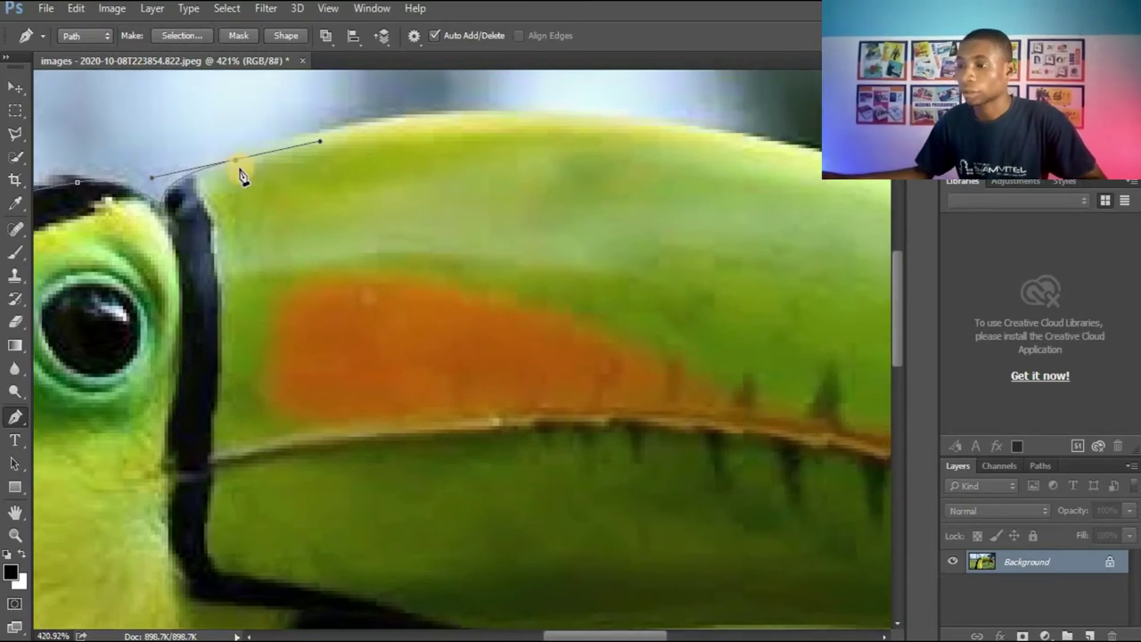
alt+click(235, 160)
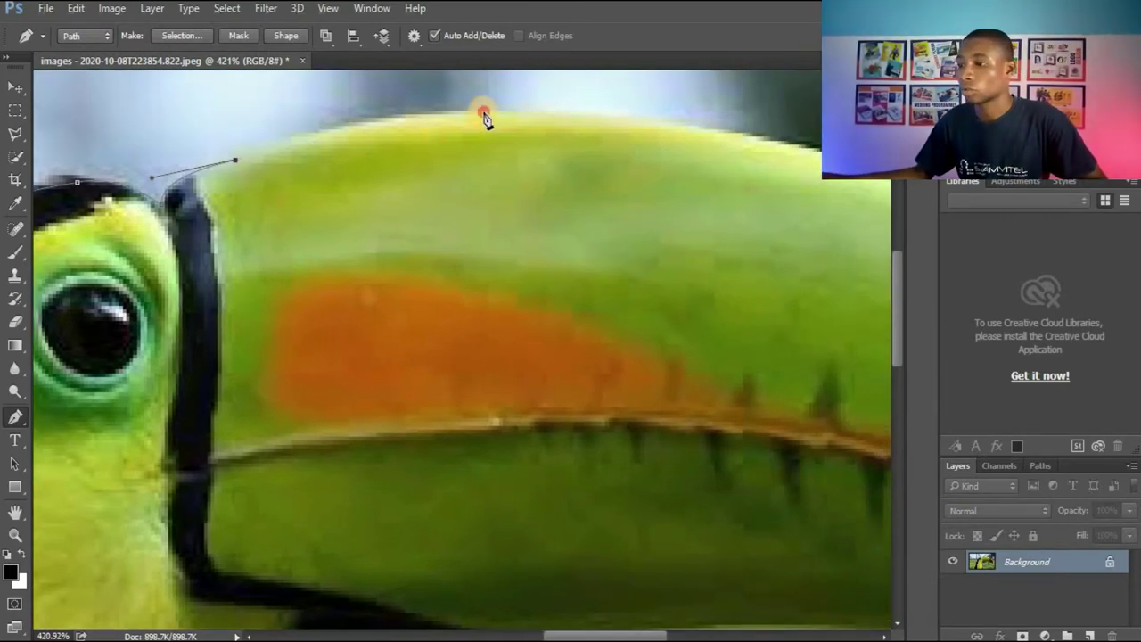
Add a curved anchor point along the beak's upper edge near its highest part, fitting the segment to the yellow rim
drag(482, 113, 586, 118)
key(ctrl+z)
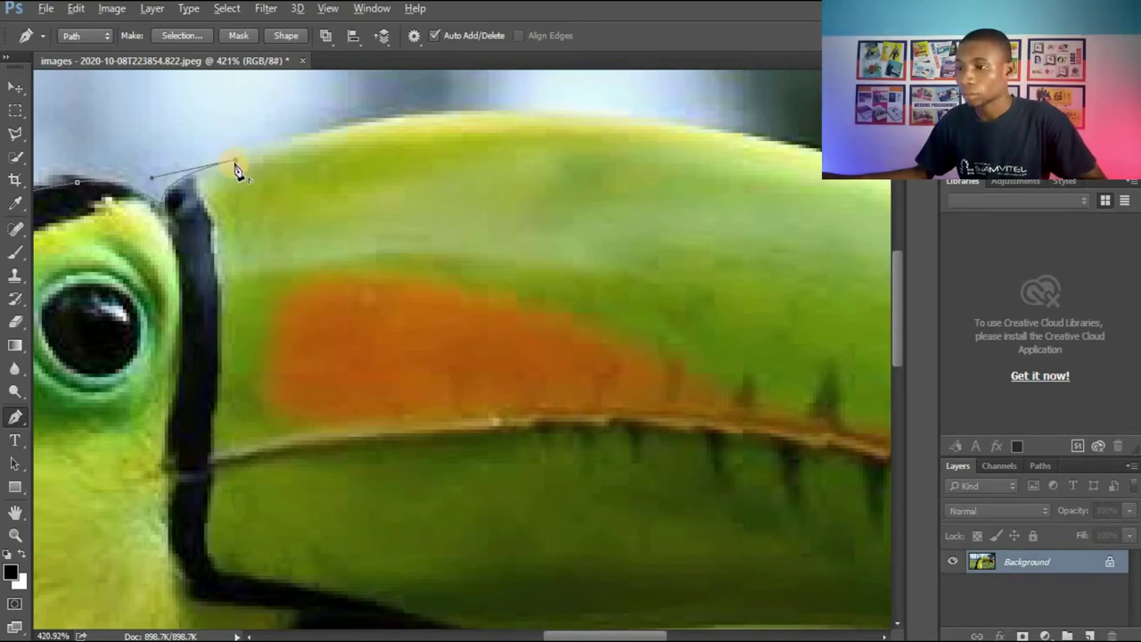
alt+click(235, 161)
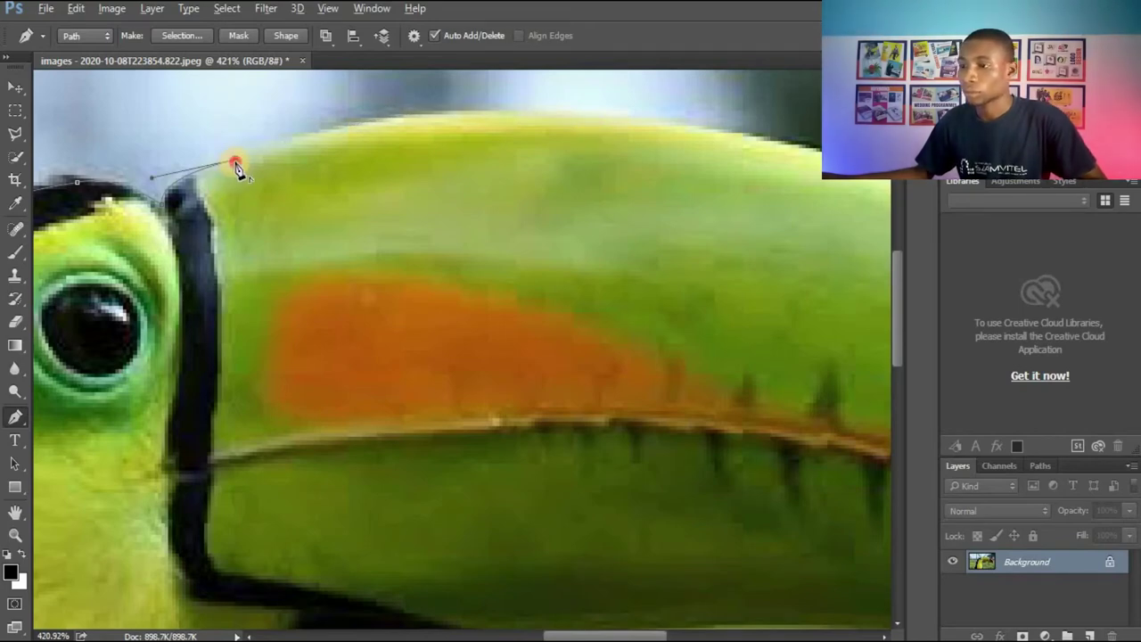
click(443, 115)
drag(489, 119, 575, 109)
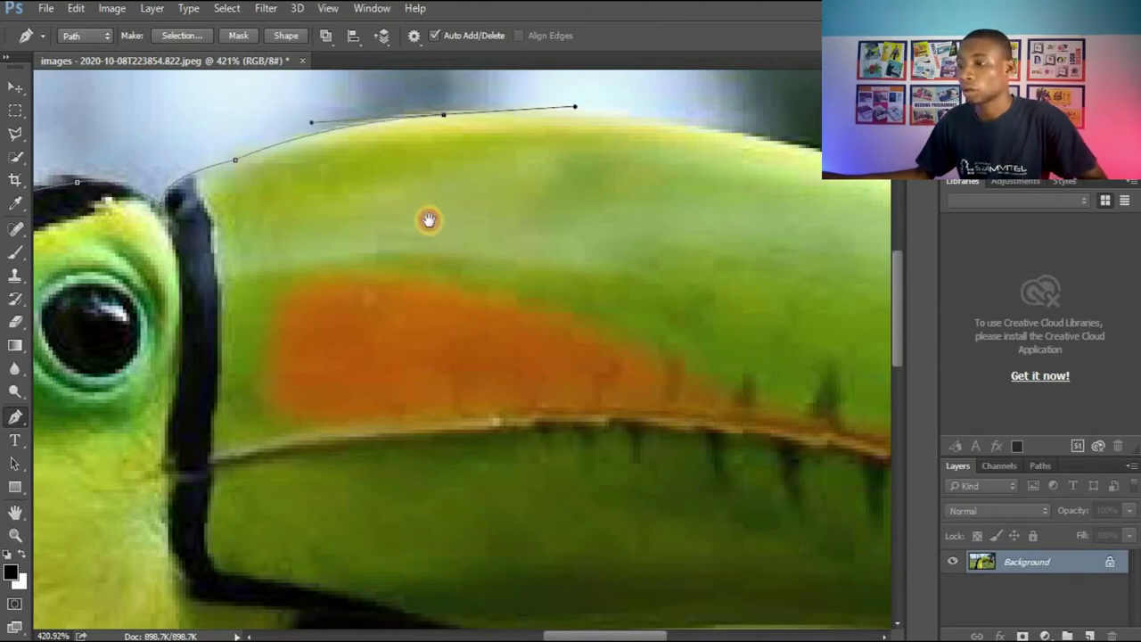
Continue the path with two curved anchor points along the upper edge of the beak's red section, removing the last one's forward handle
scroll(419, 221, right, 5)
drag(625, 206, 834, 281)
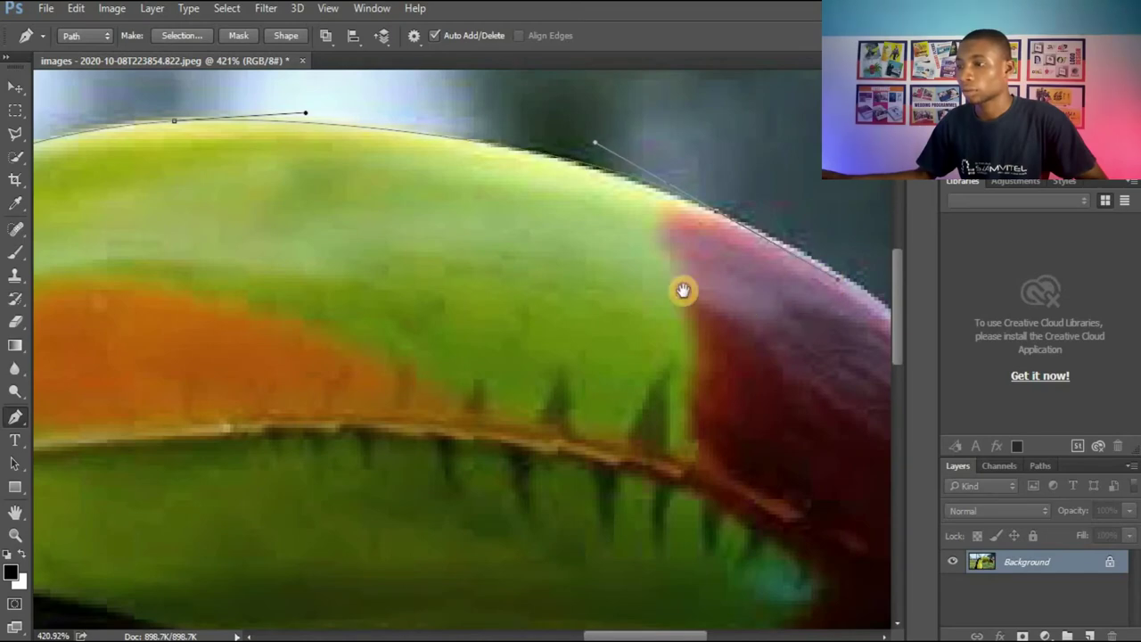
drag(682, 290, 313, 237)
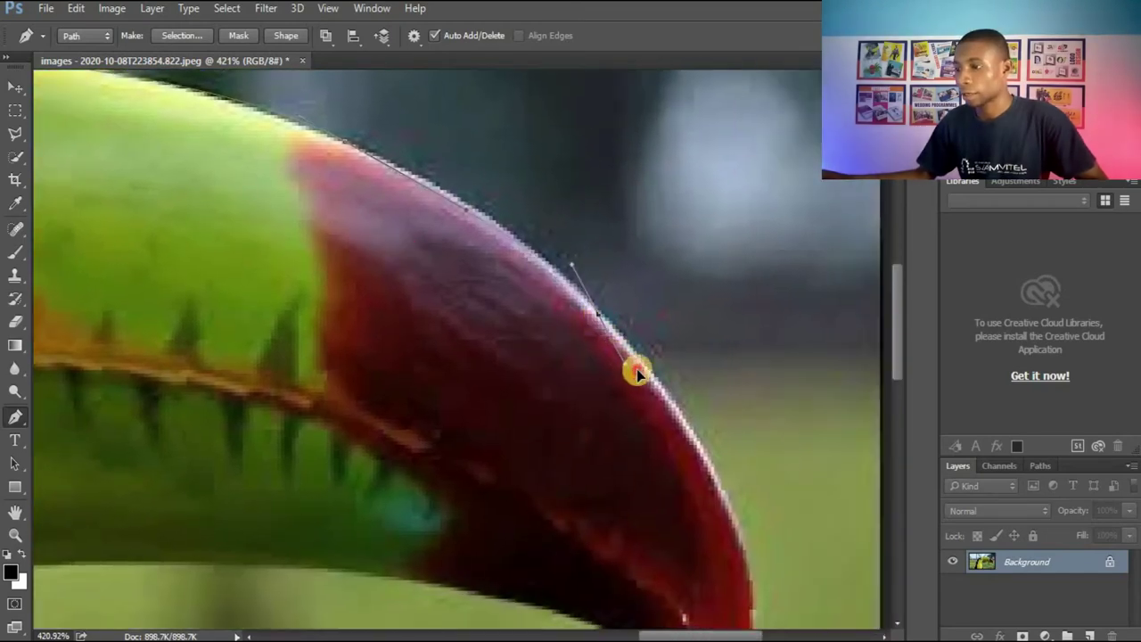
drag(636, 373, 705, 420)
alt+click(597, 314)
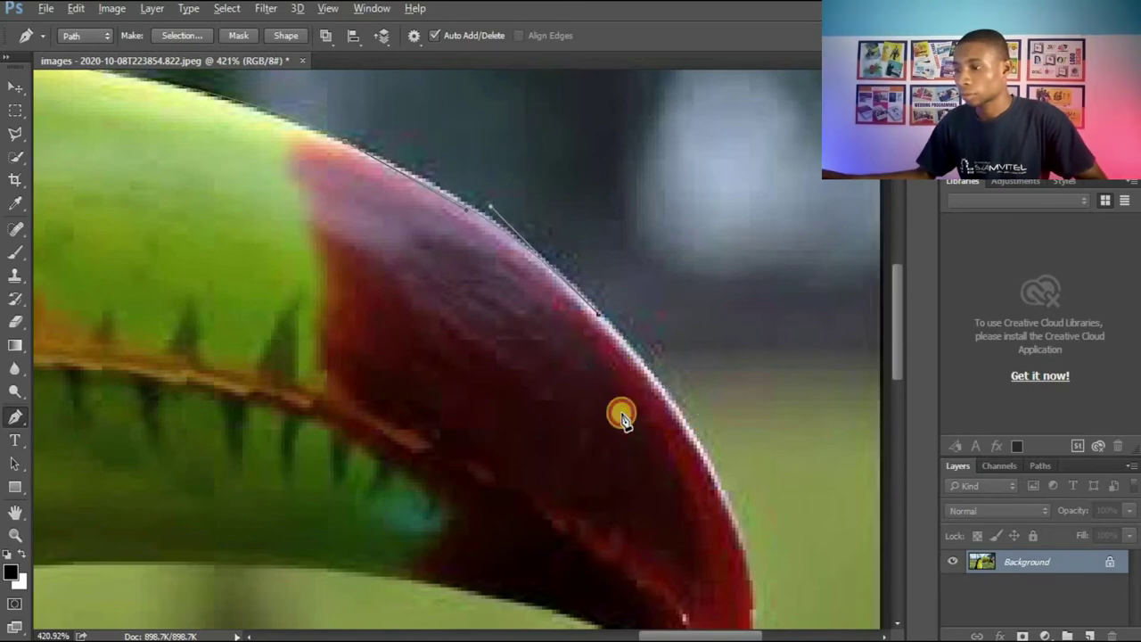
Curve the path around to the pointed tip of the beak and remove the tip point's forward handle
scroll(619, 270, down, 4)
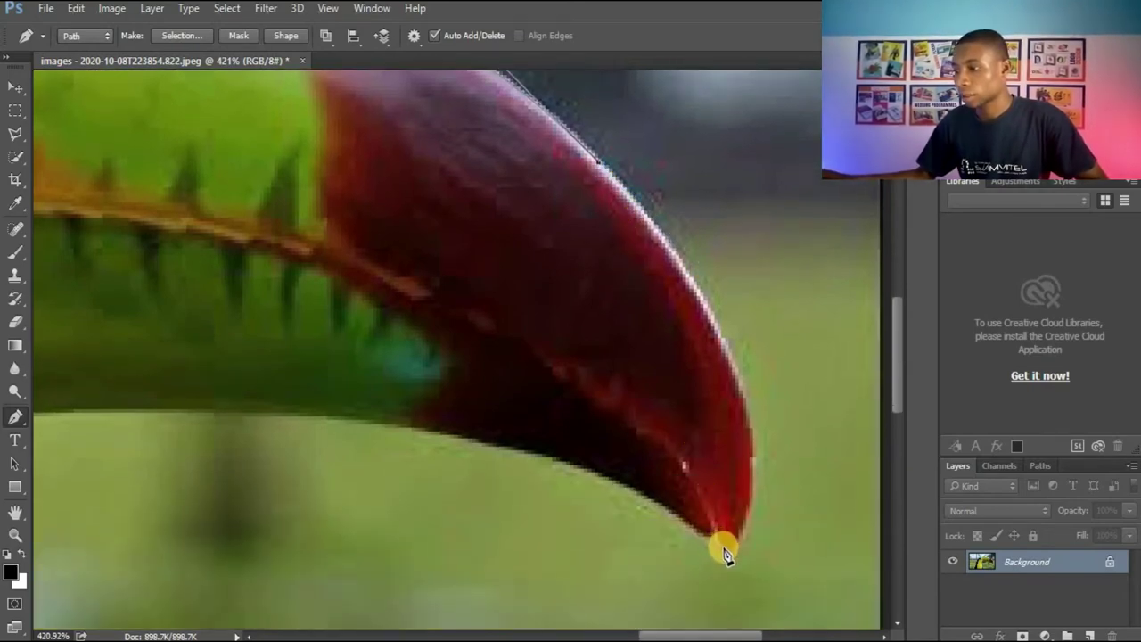
drag(724, 550, 620, 436)
scroll(626, 446, up, 5)
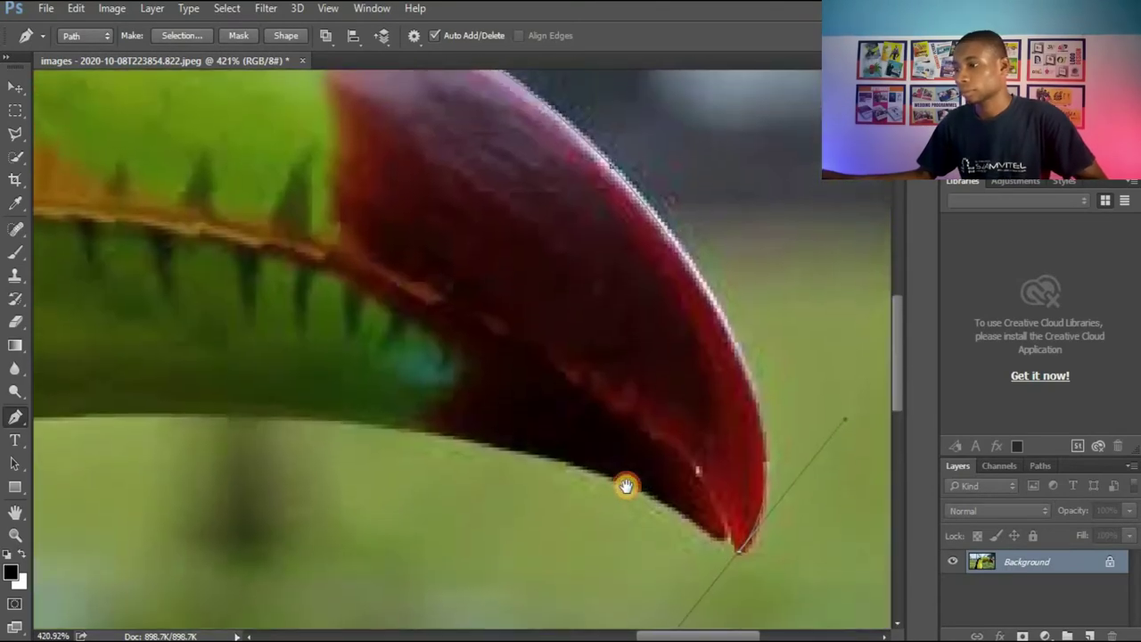
drag(627, 486, 644, 456)
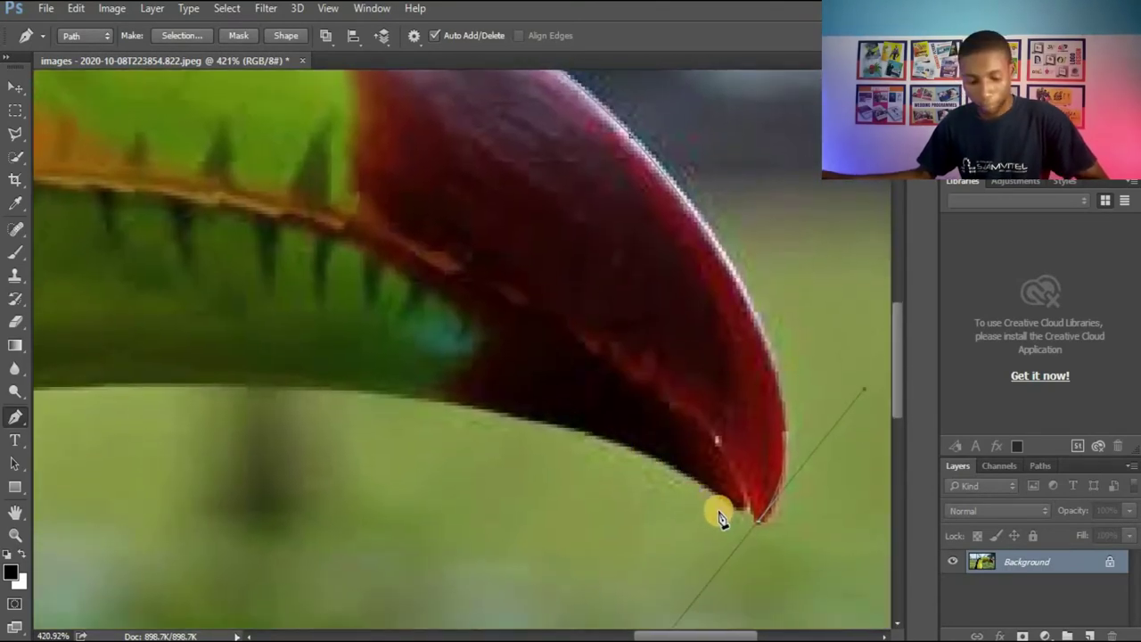
alt+click(758, 520)
Continue the path from the beak tip with a corner point and two curved anchor points along the beak's lower edge
click(744, 510)
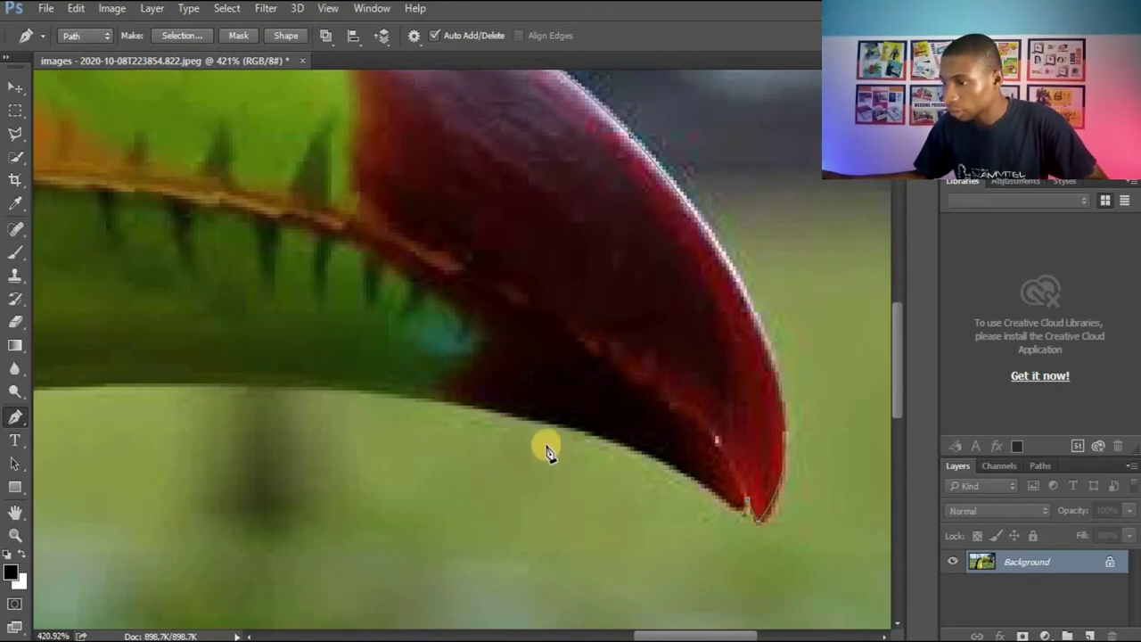
drag(538, 421, 443, 412)
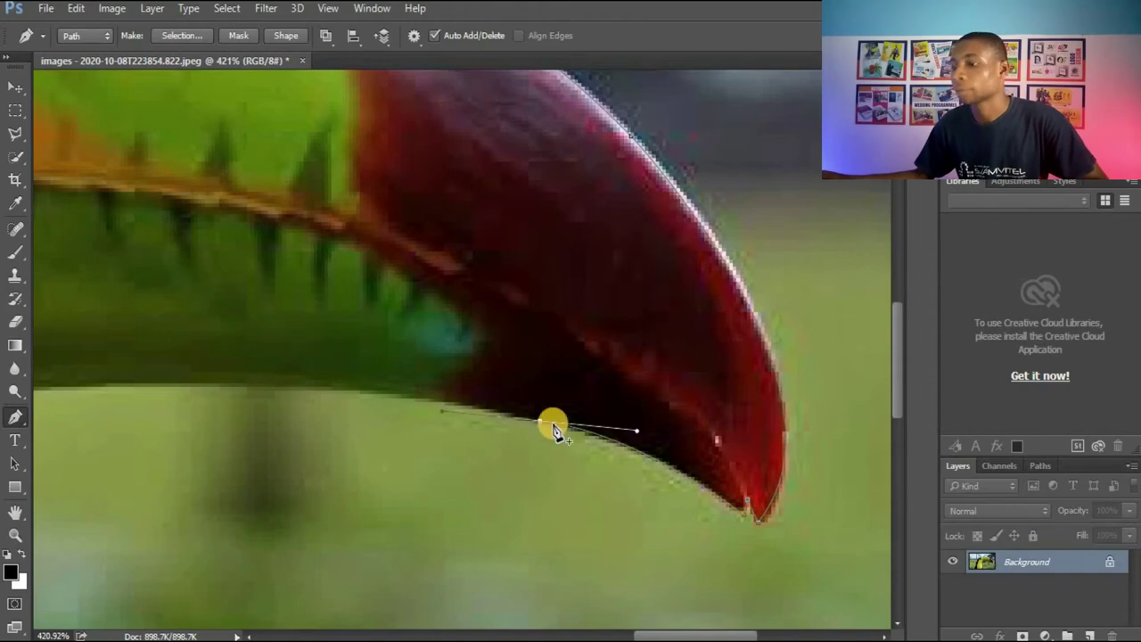
drag(265, 387, 146, 387)
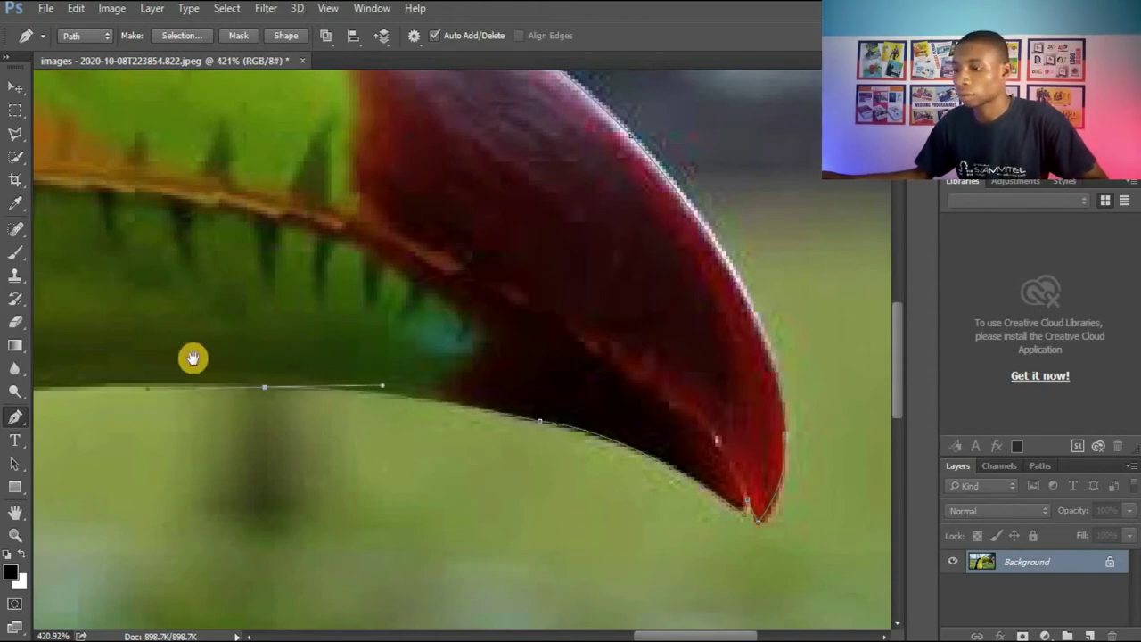
Trace the beak's underside past the black patch to the throat corner with two curved anchor points, removing each one's forward handle
scroll(579, 370, left, 5)
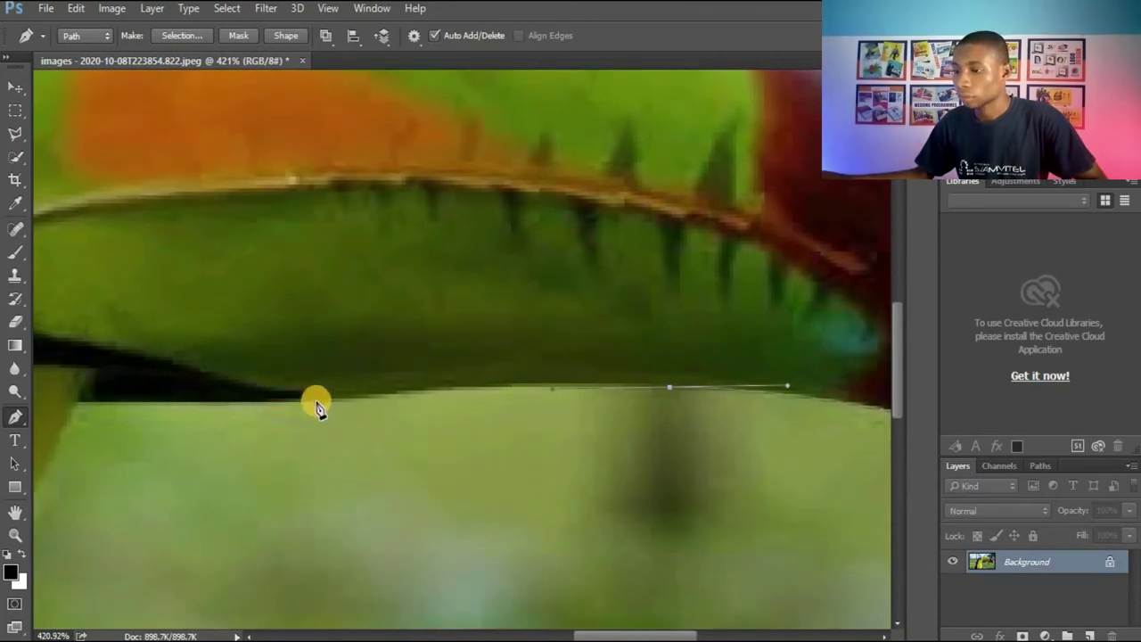
drag(317, 401, 136, 426)
drag(260, 408, 495, 374)
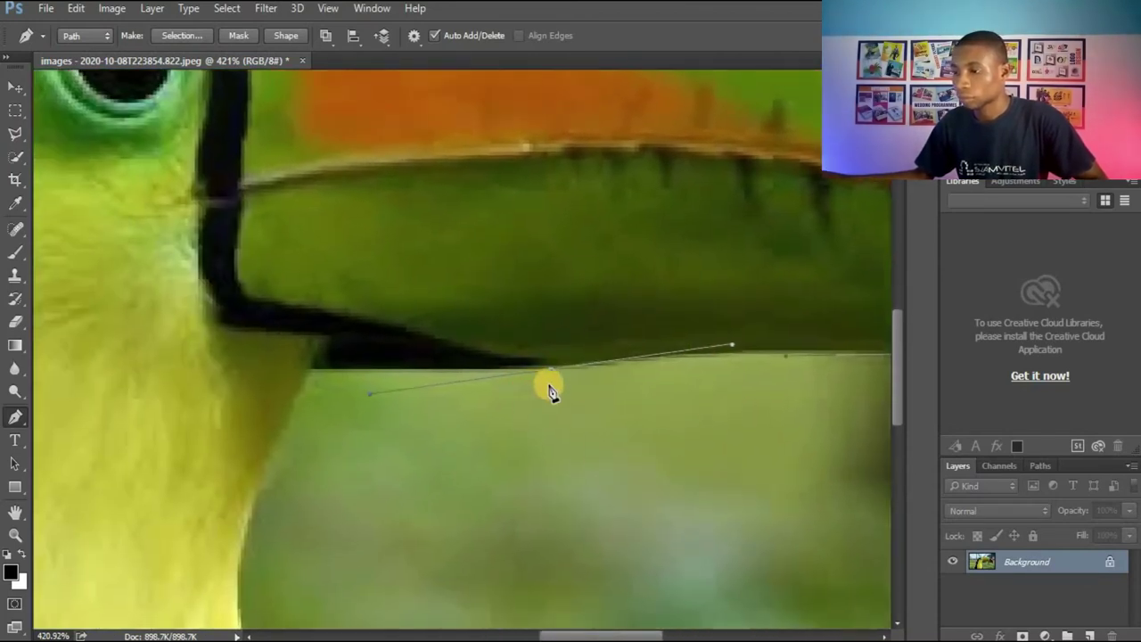
alt+click(550, 368)
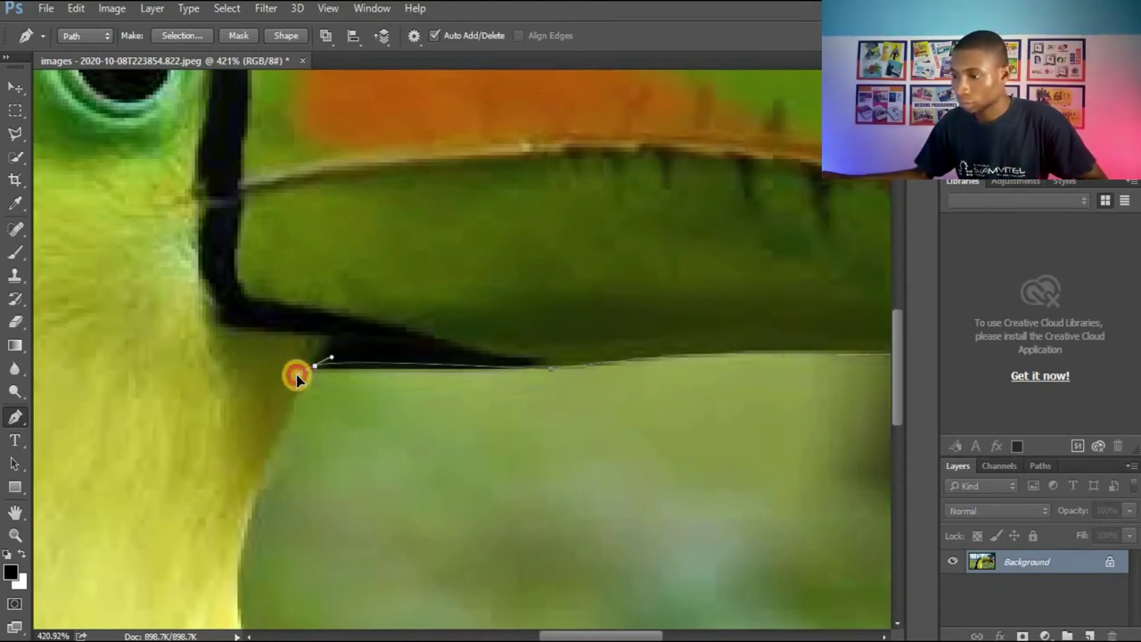
drag(297, 378, 283, 367)
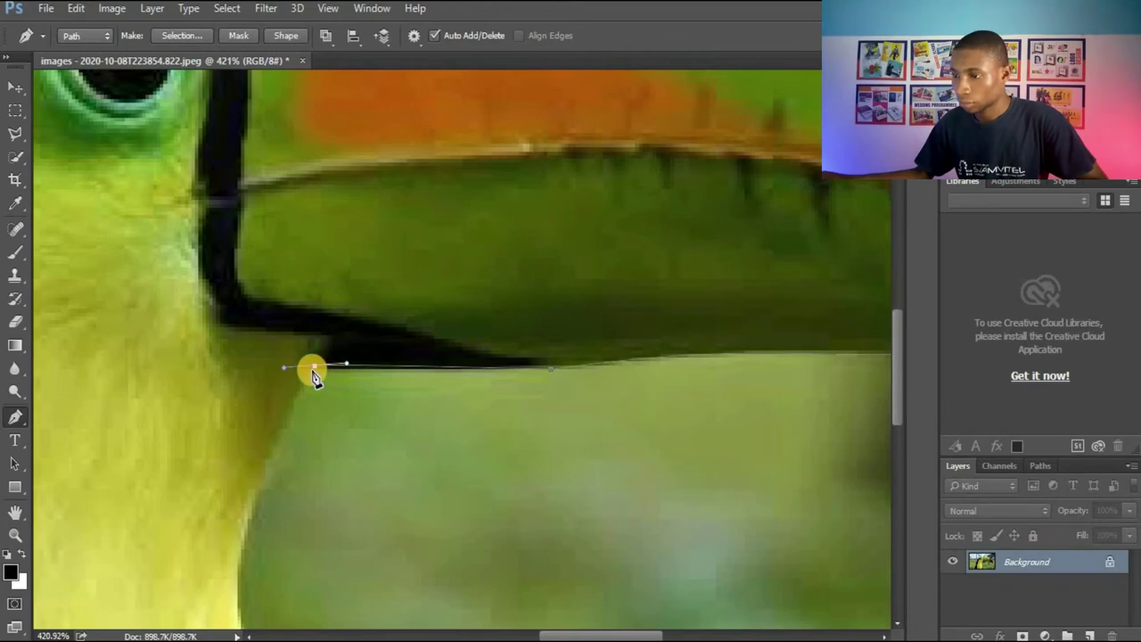
alt+click(314, 368)
Add a curved anchor point on the upper throat edge, fit the segment to the inward bend and remove the point's forward handle
drag(280, 486, 296, 258)
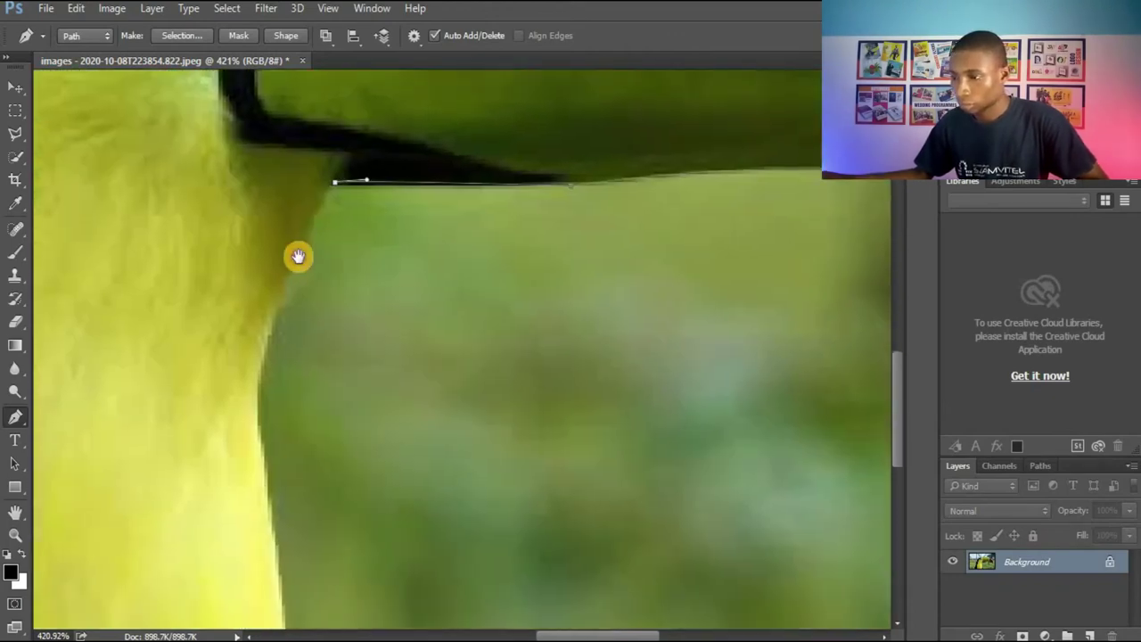
drag(256, 300, 256, 352)
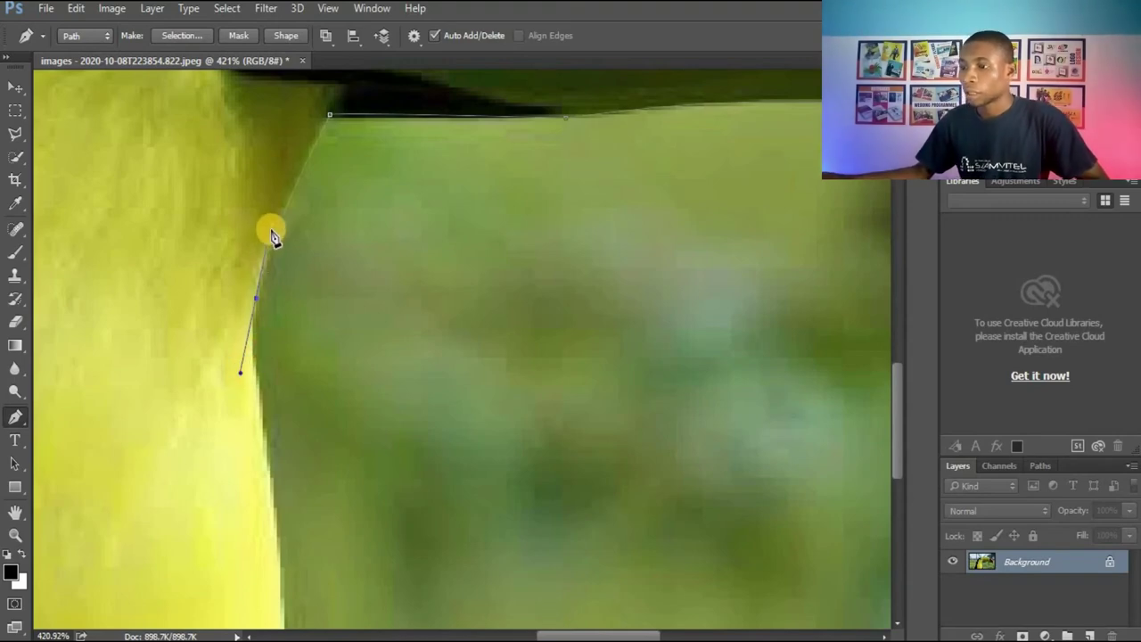
mouse_move(277, 225)
mouse_down()
mouse_move(290, 229)
mouse_move(275, 227)
mouse_up()
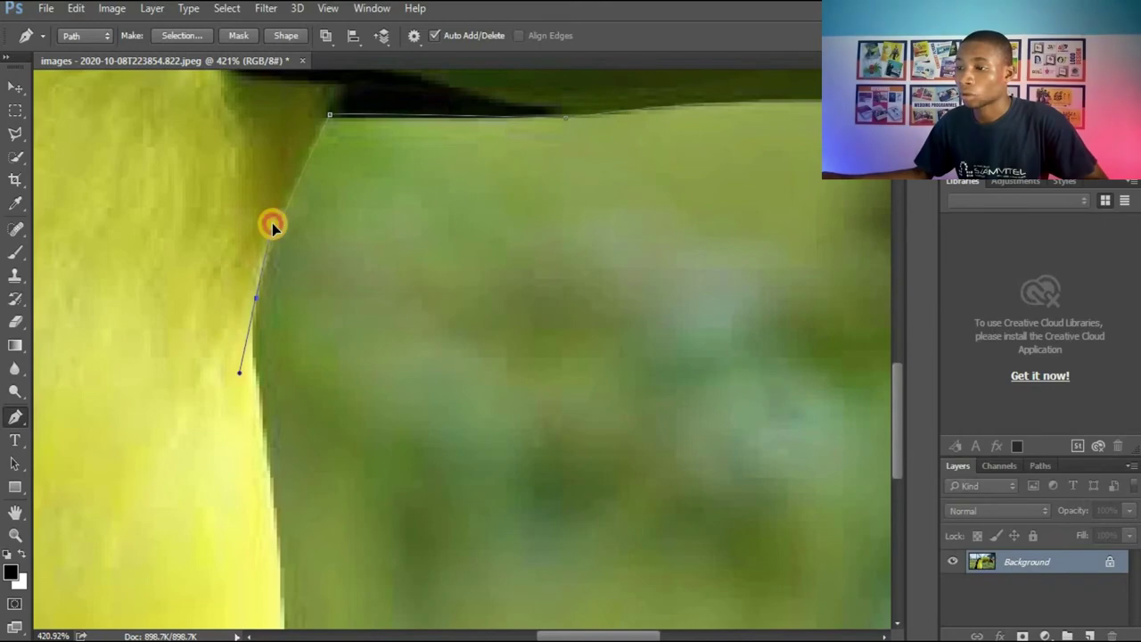
drag(309, 287, 298, 251)
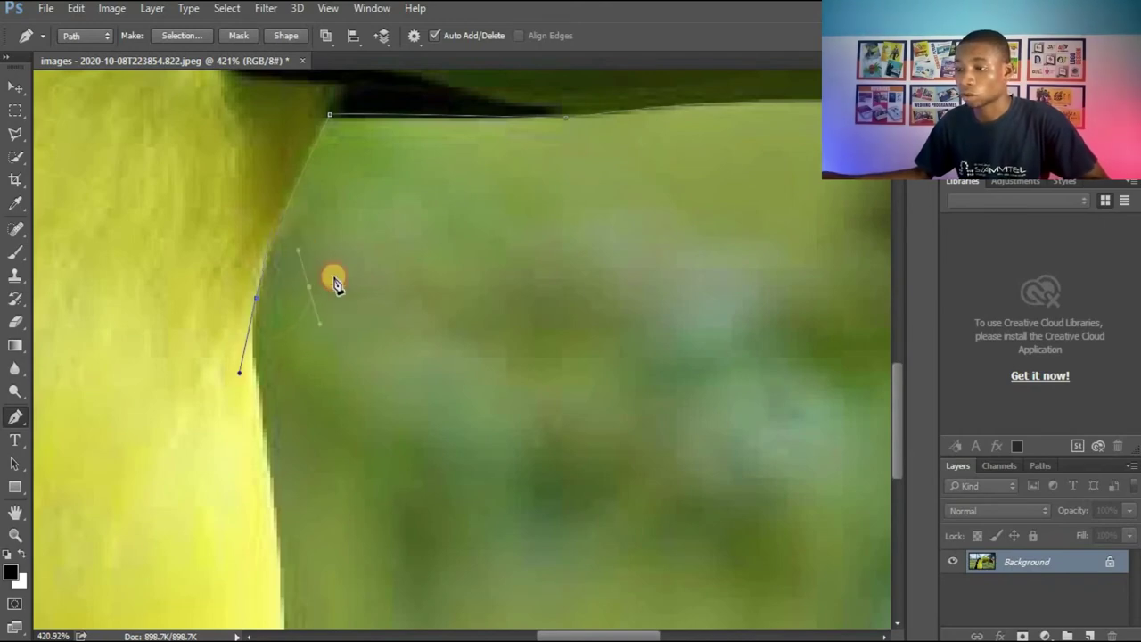
key(ctrl+z)
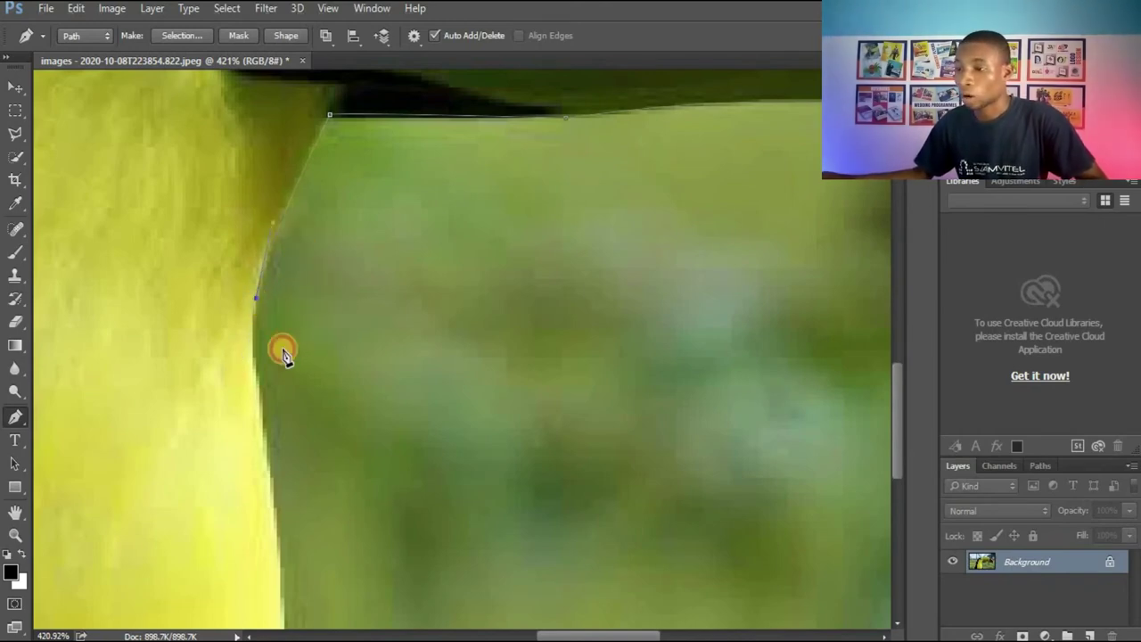
Continue the path down the yellow chest to the black feather with two curved anchor points, removing each one's forward handle
scroll(294, 357, down, 5)
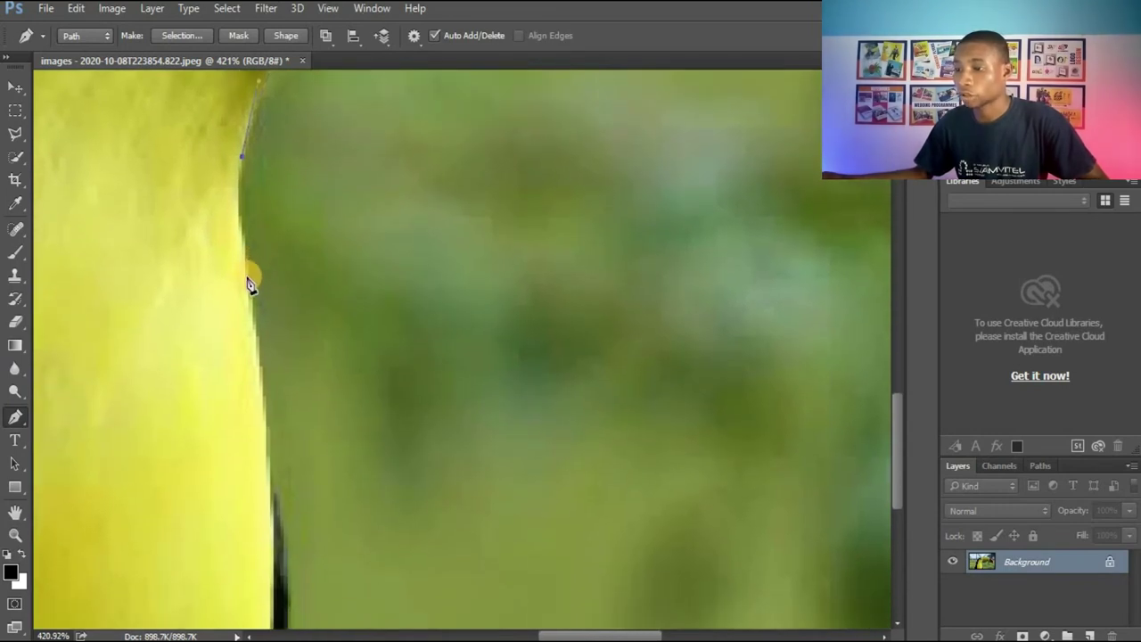
drag(246, 277, 260, 346)
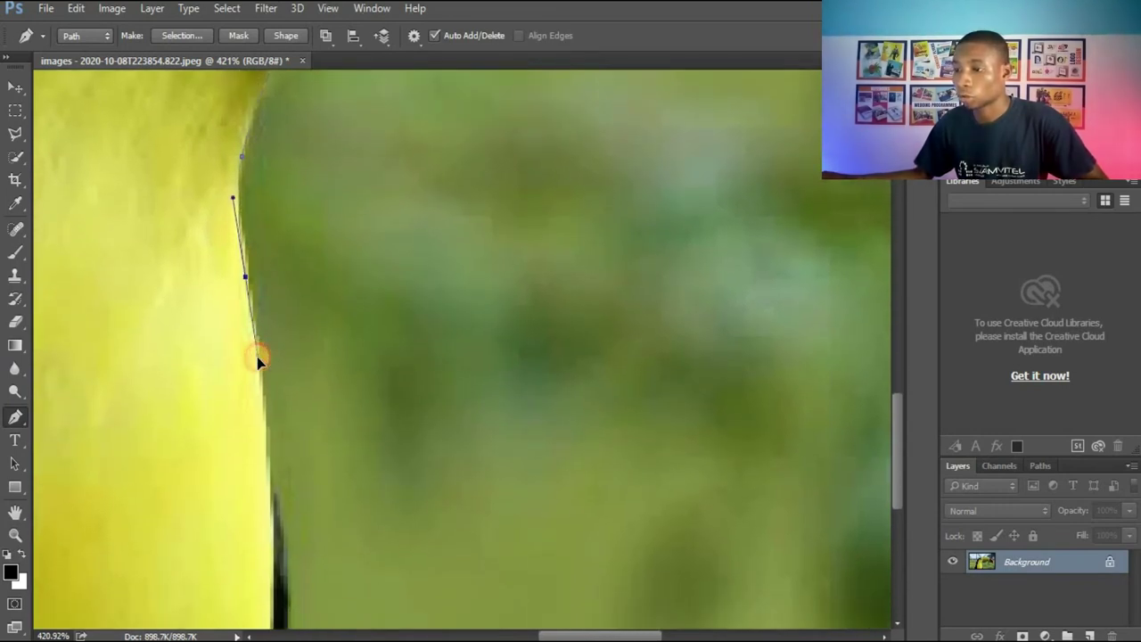
drag(257, 356, 261, 362)
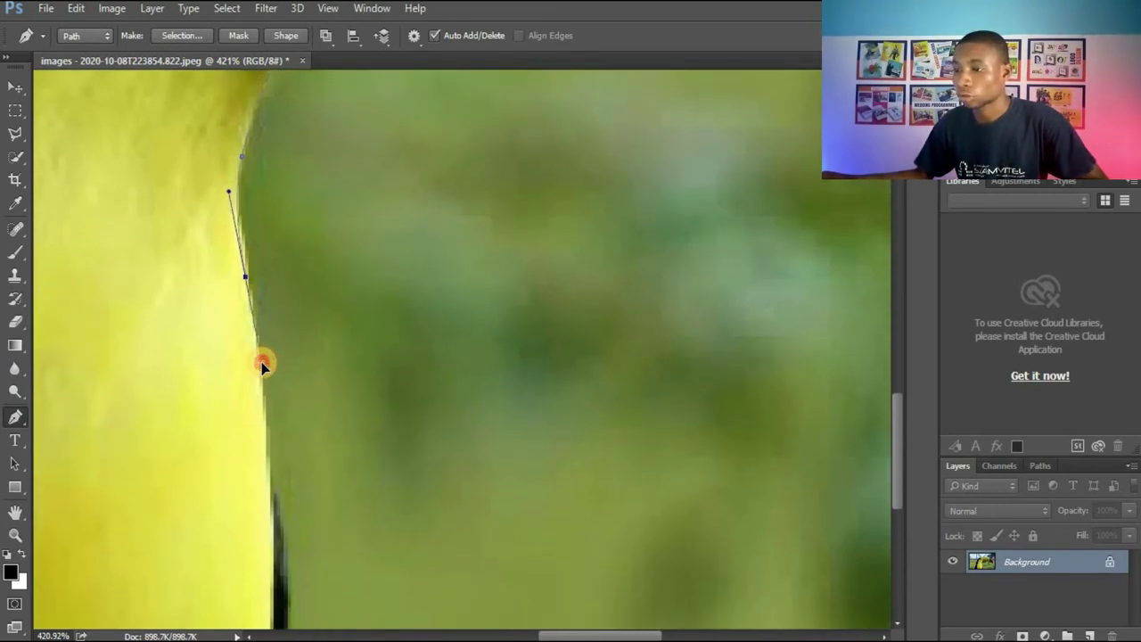
alt+click(248, 287)
scroll(317, 254, down, 6)
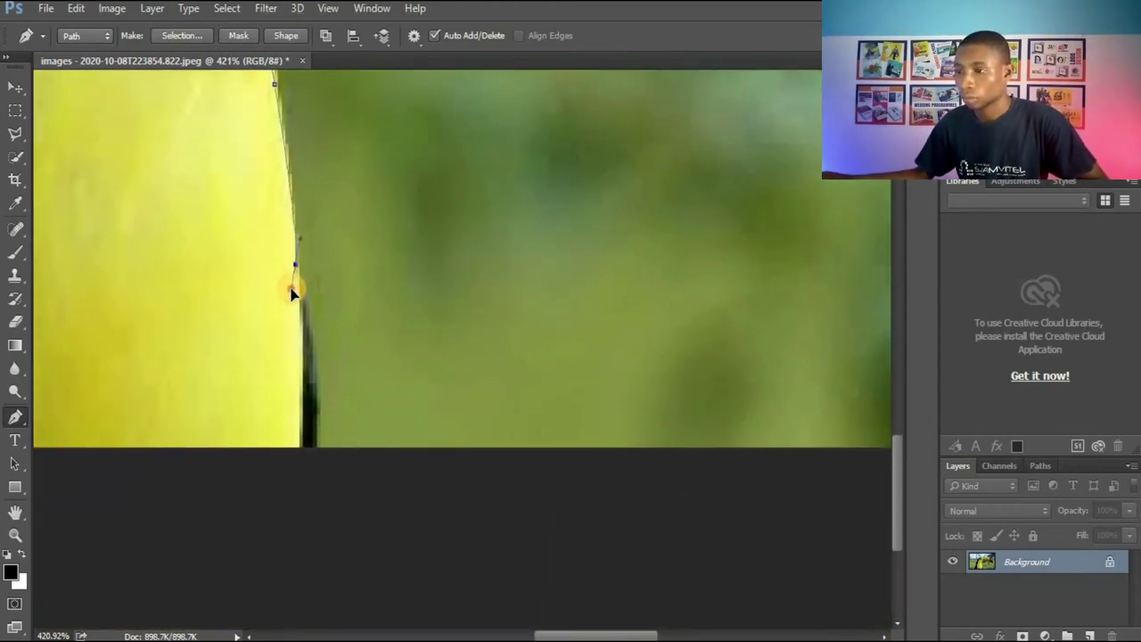
alt+click(296, 266)
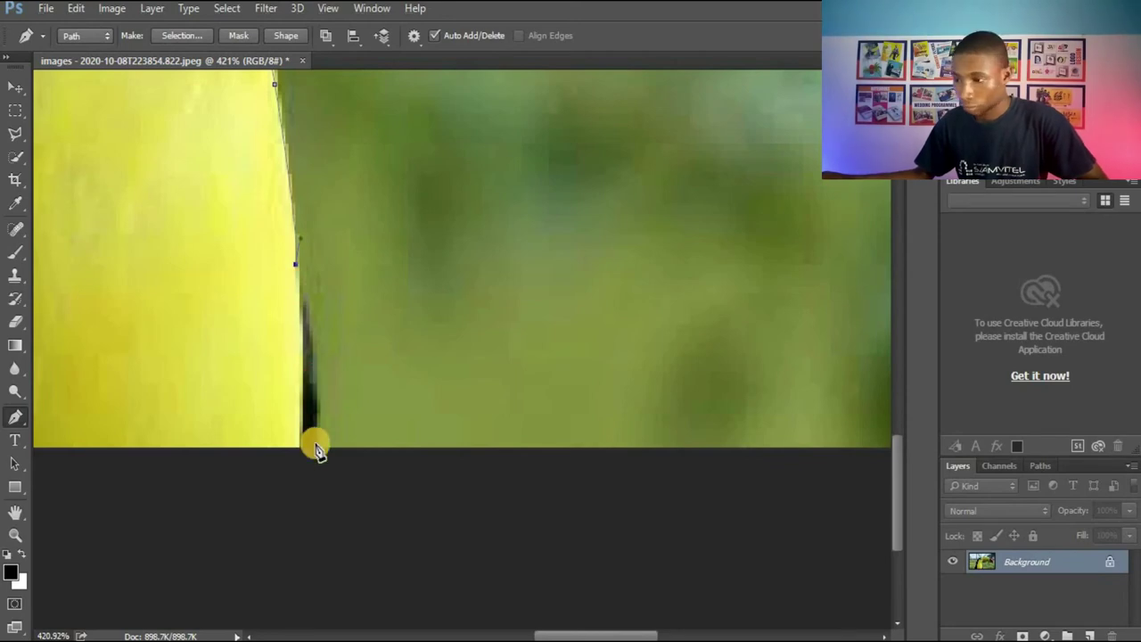
Curve the path along the black feather to the image's lower edge and close it at the starting point
drag(311, 484, 303, 496)
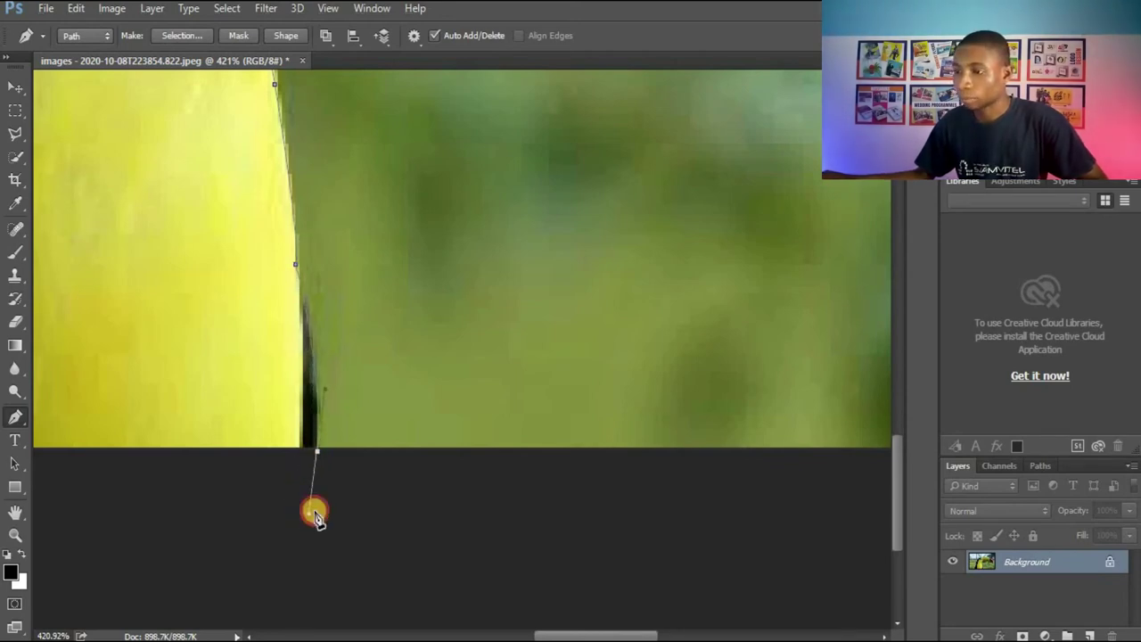
scroll(428, 280, down, 6)
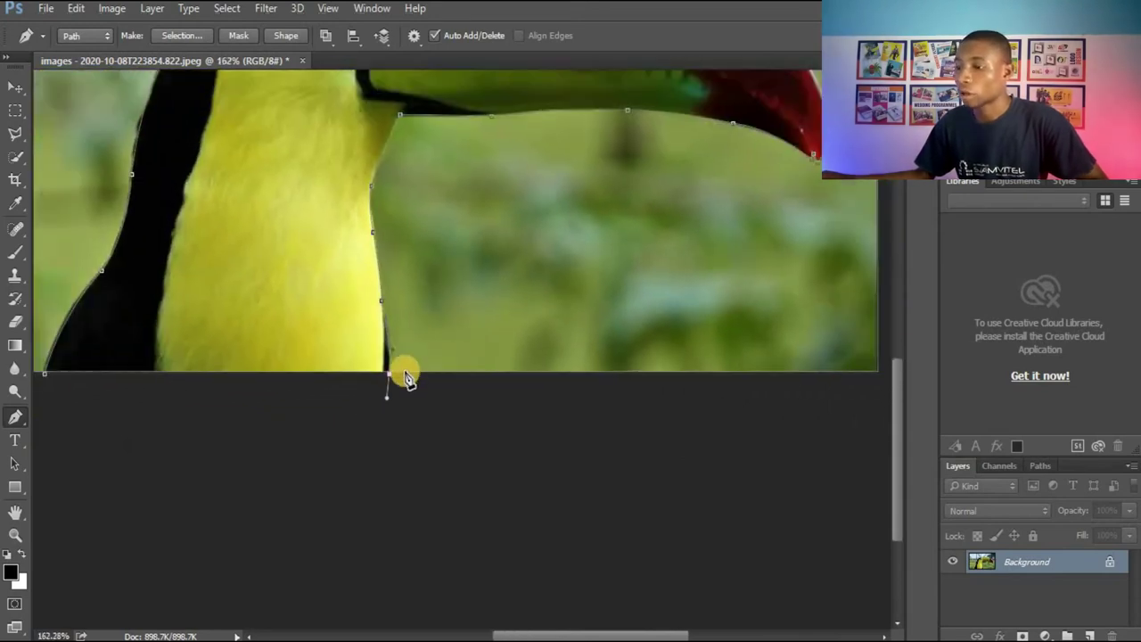
scroll(406, 379, down, 1)
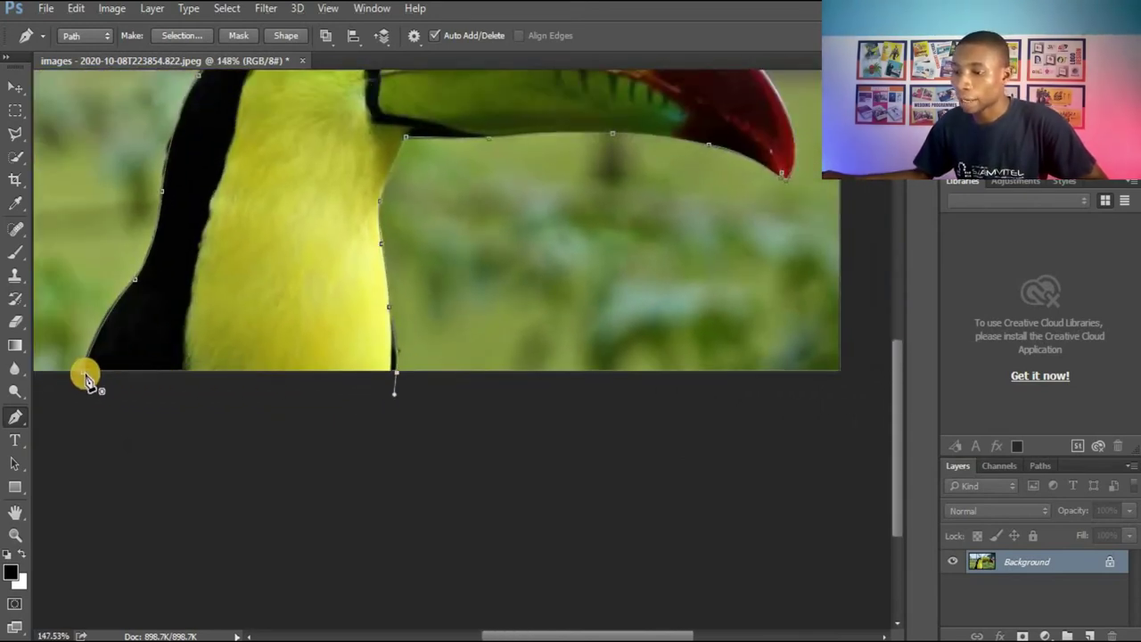
click(84, 374)
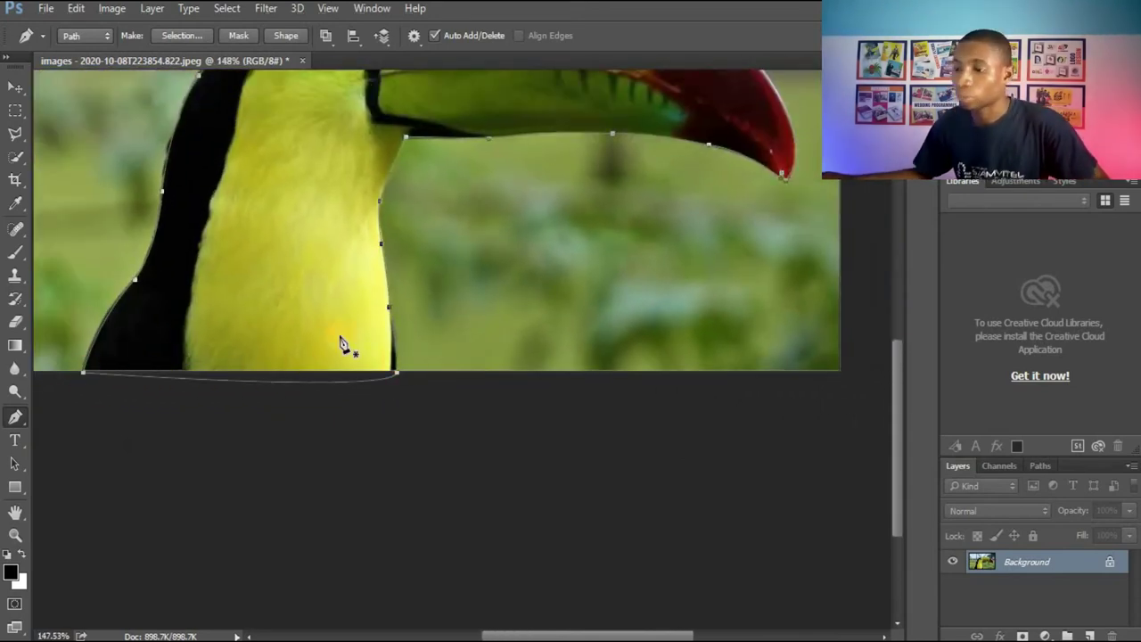
Convert the closed toucan path into a new anti-aliased selection with a feather radius of 0 pixels
scroll(368, 320, down, 5)
scroll(543, 382, up, 3)
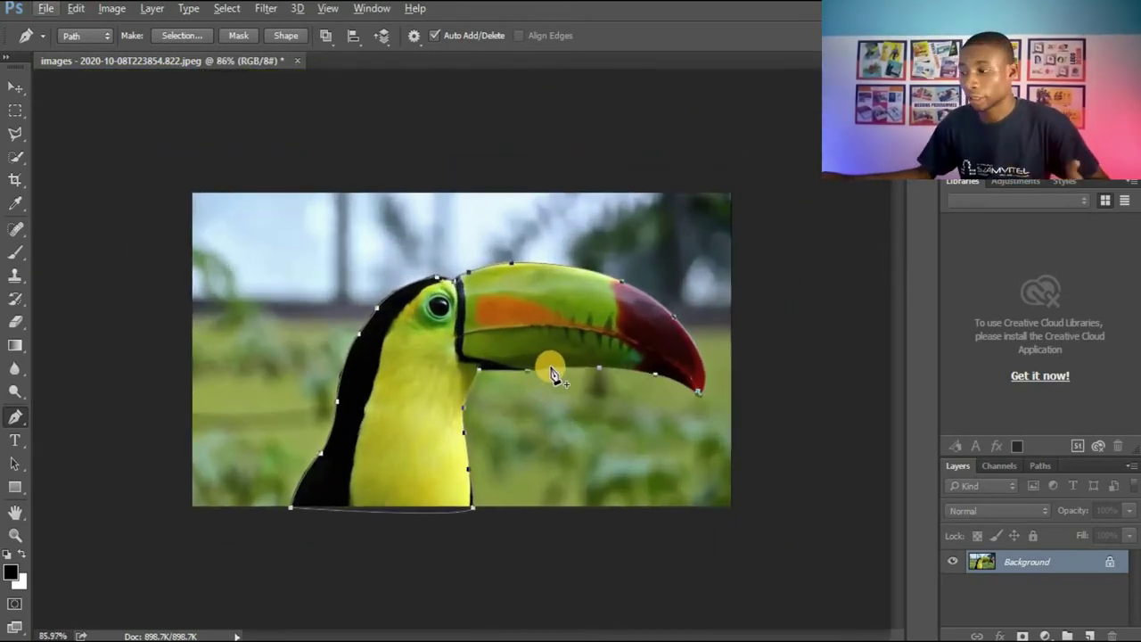
right_click(504, 323)
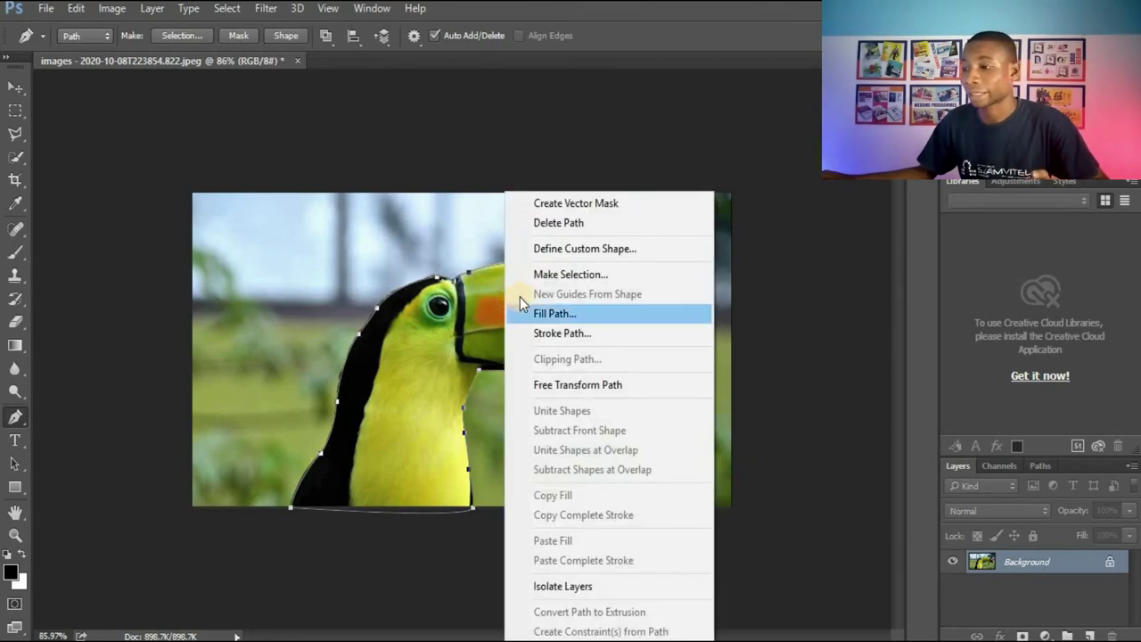
click(551, 276)
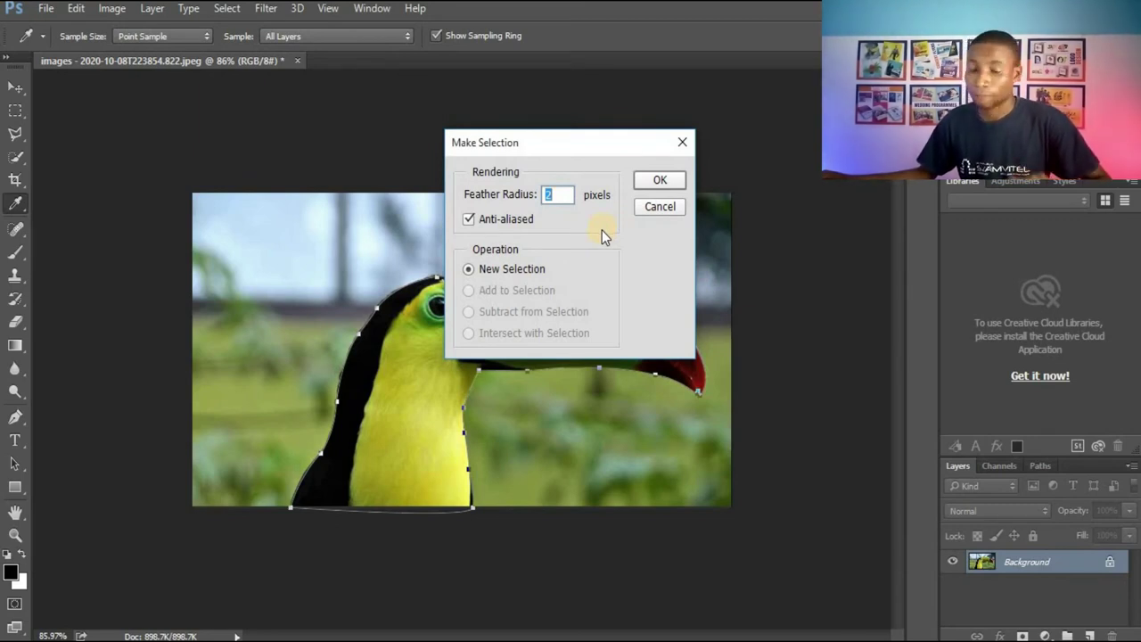
text(0)
key(Return)
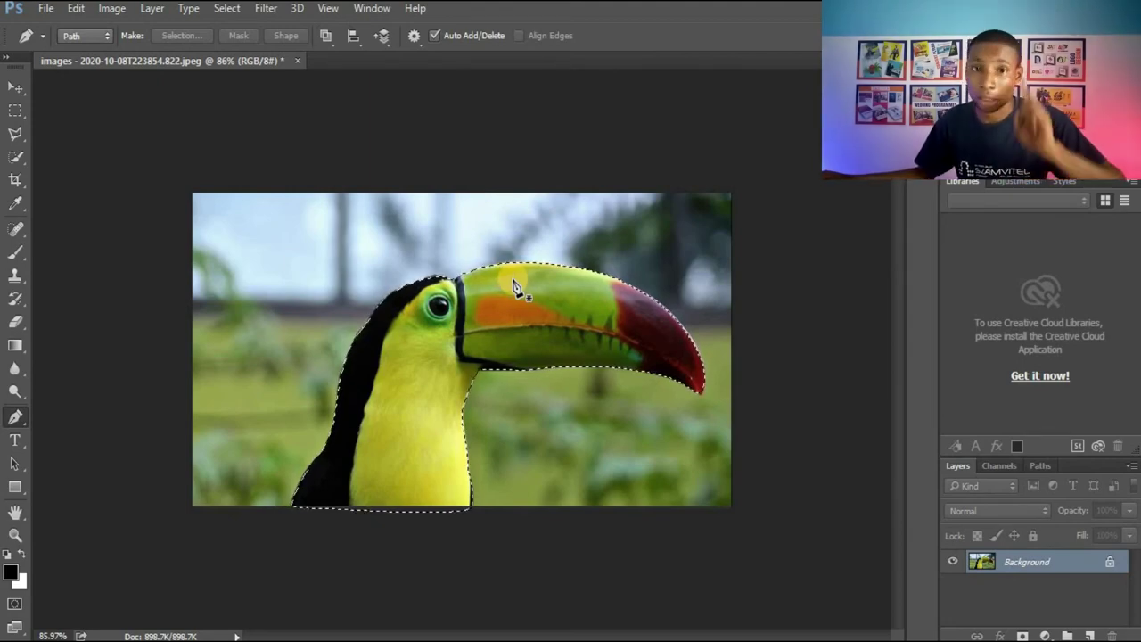
Invert the selection to cover everything around the toucan and unlock the Background layer
click(228, 11)
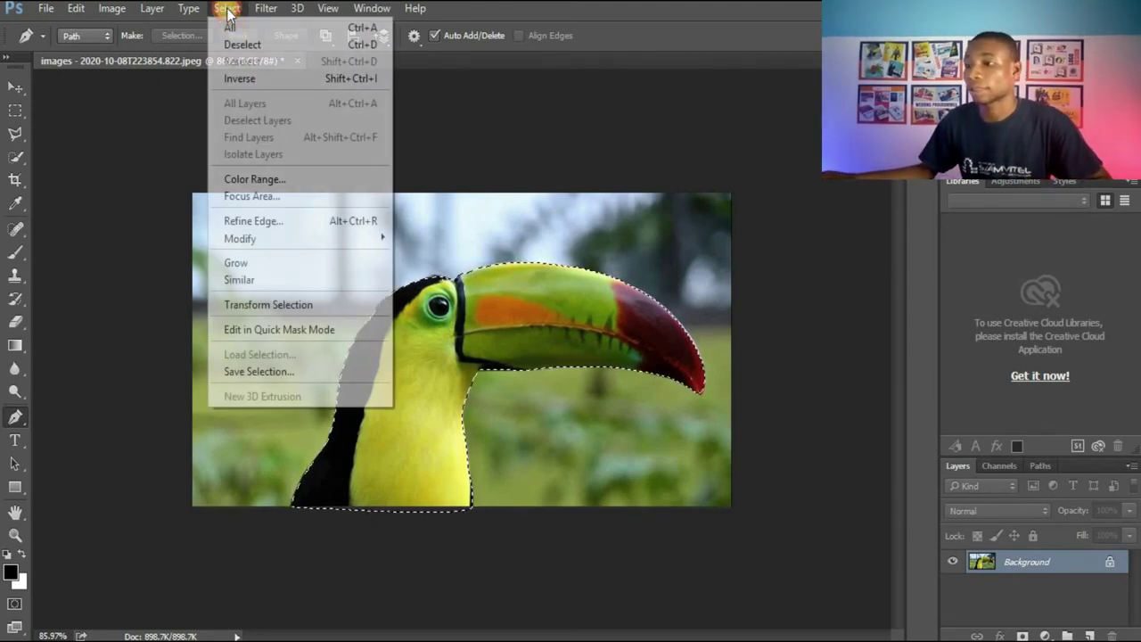
click(269, 83)
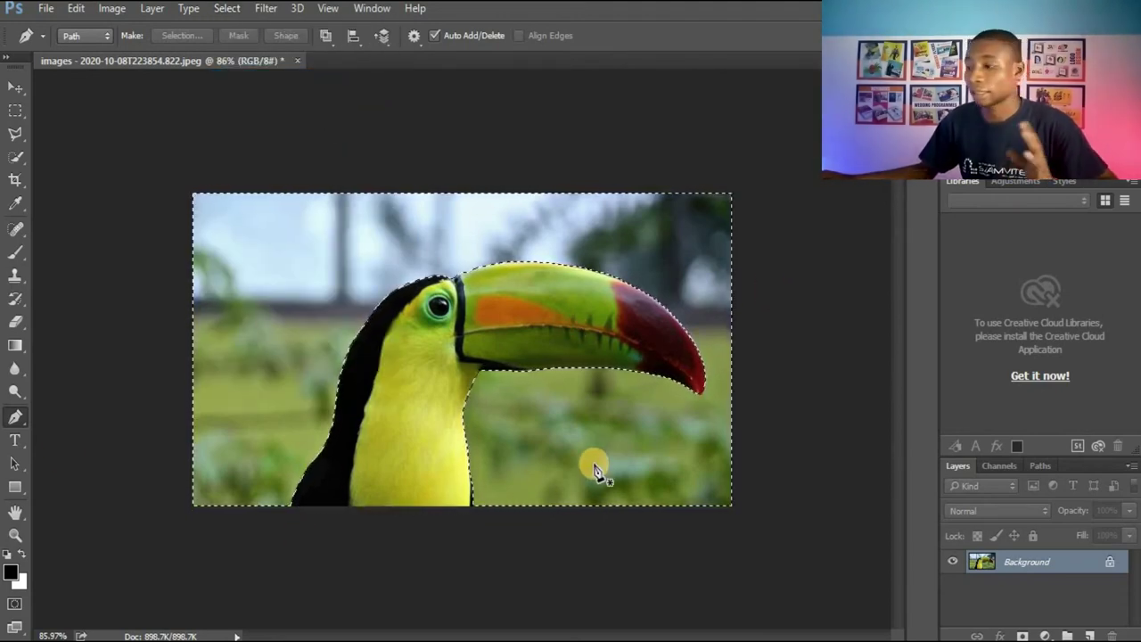
click(1109, 565)
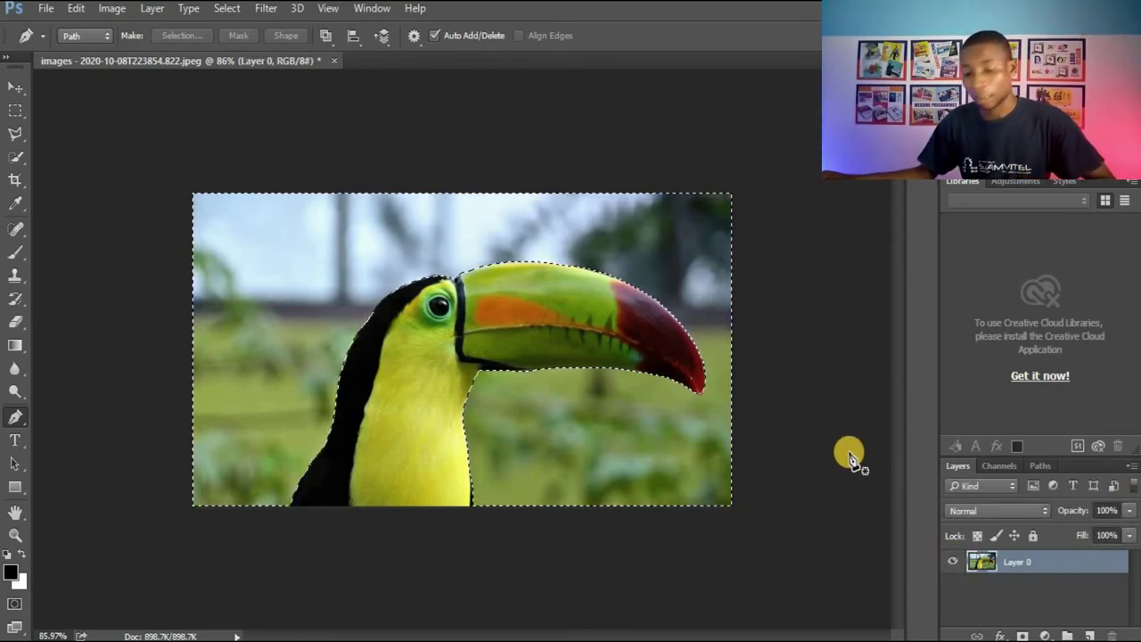
Delete the selected background around the toucan and clear the selection, leaving the Pen tool for the Move tool
key(Delete)
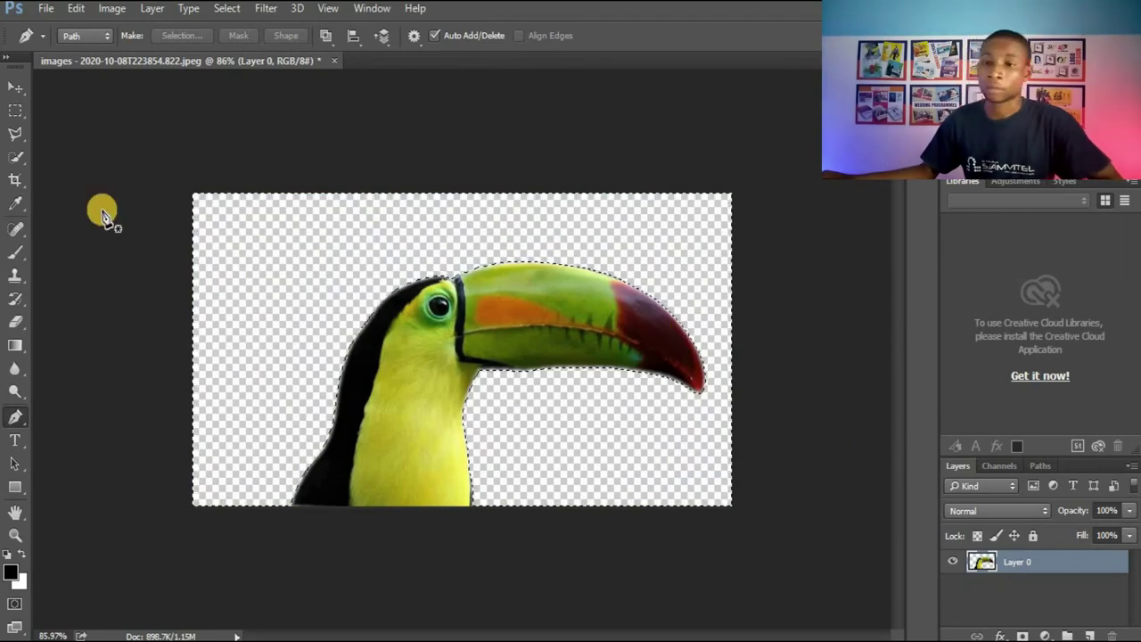
click(227, 8)
click(244, 42)
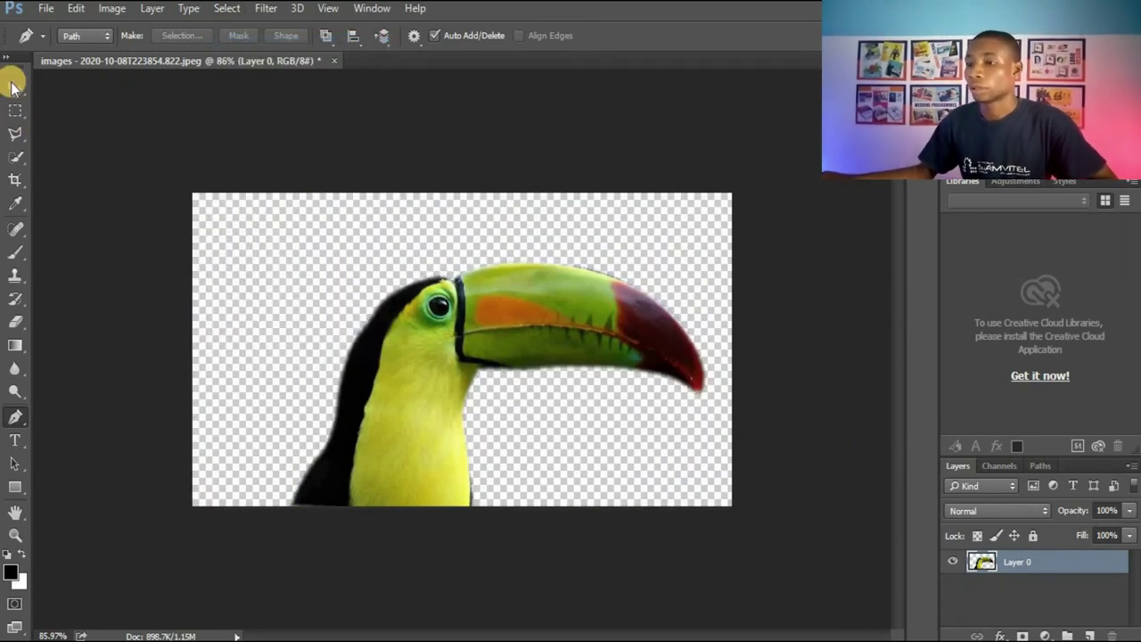
click(14, 86)
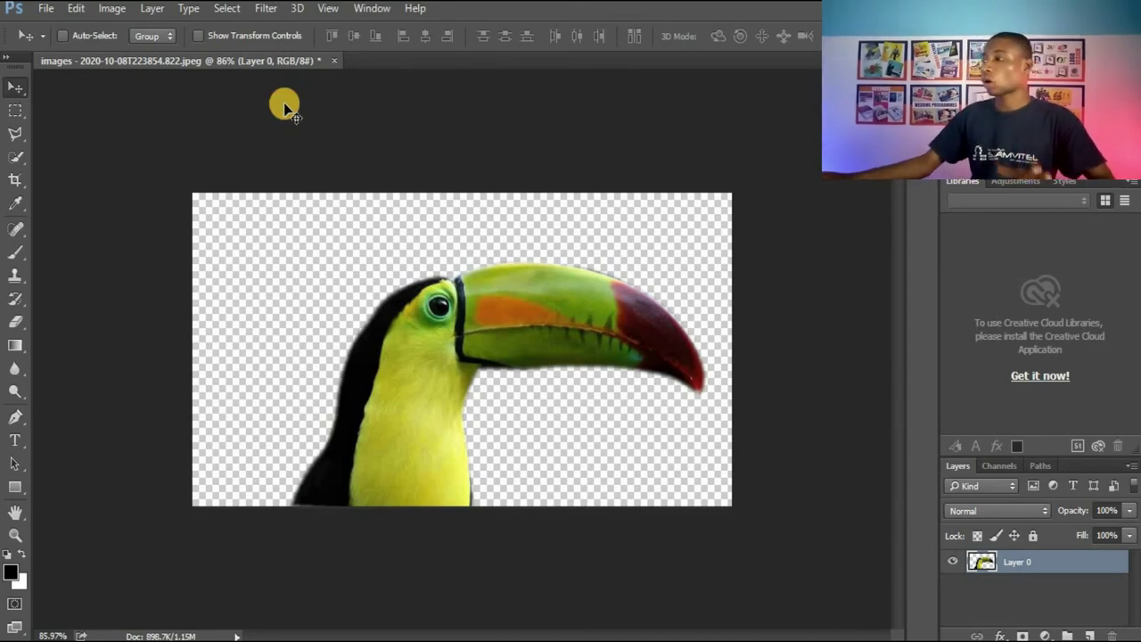
scroll(398, 326, down, 3)
scroll(477, 370, down, 1)
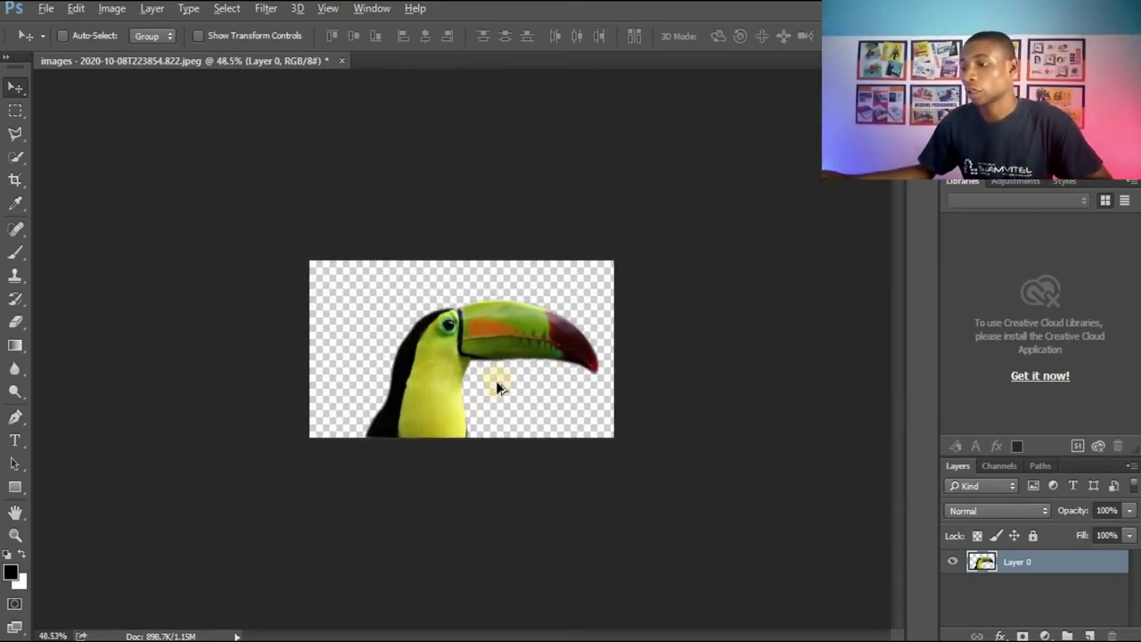
scroll(496, 381, up, 4)
scroll(497, 377, down, 3)
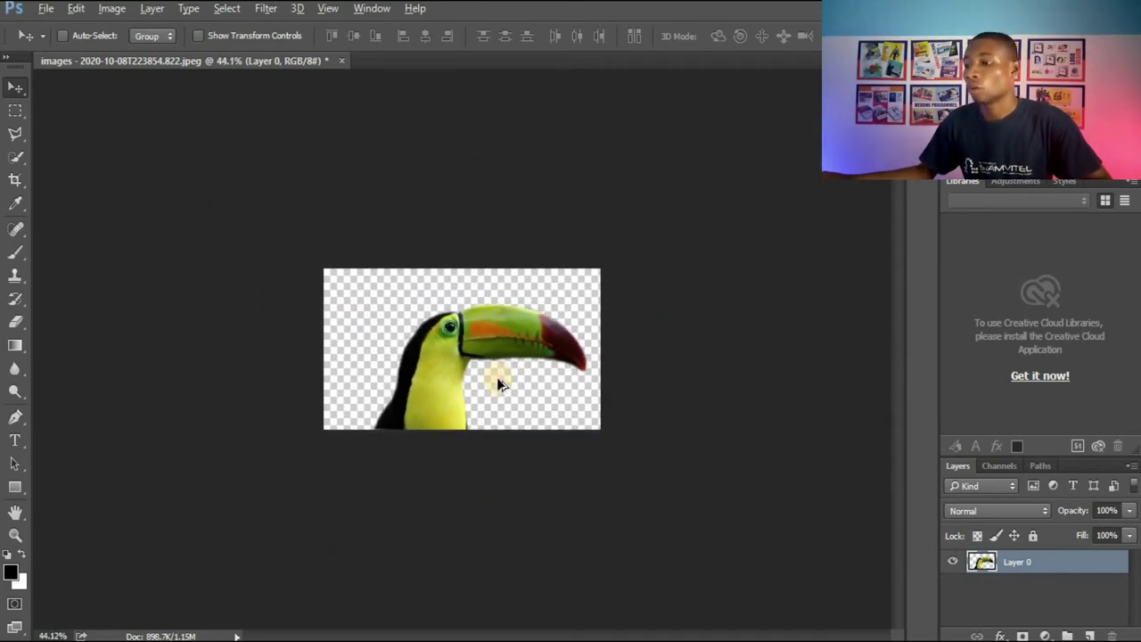